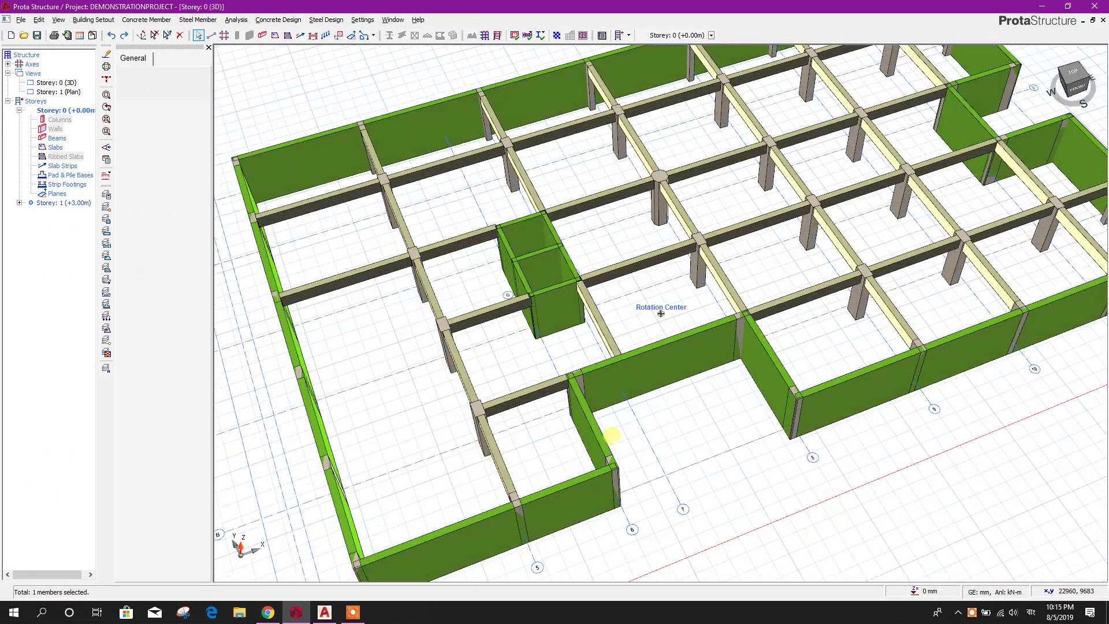
{"action": "right_click", "coordinate": [574, 414]}
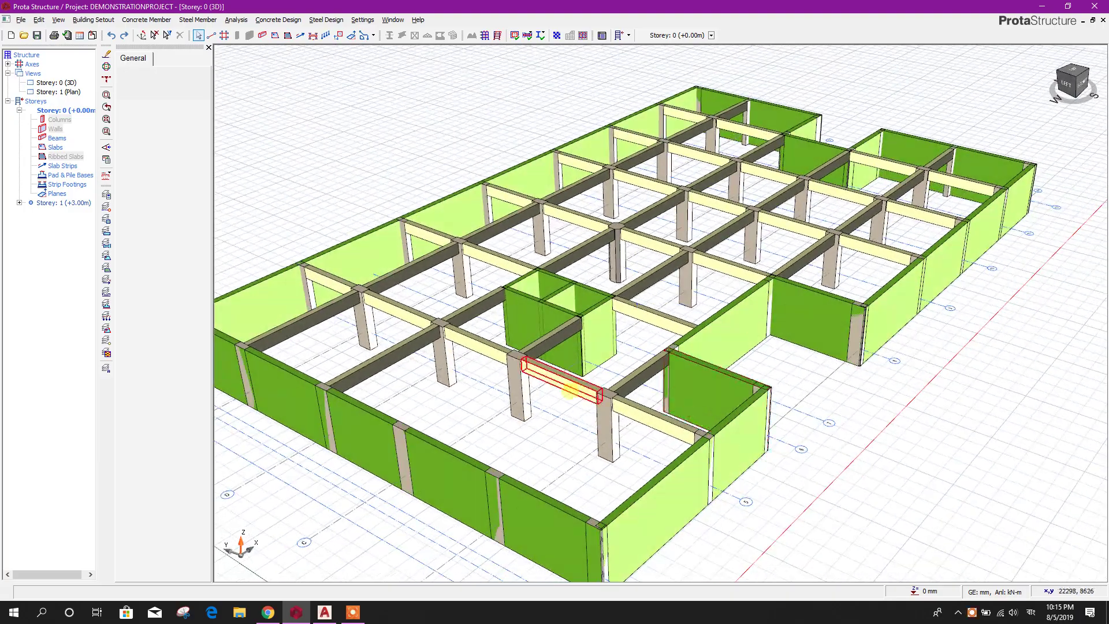
{"action": "scroll", "coordinate": [722, 418], "scroll_direction": "up", "scroll_amount": 2}
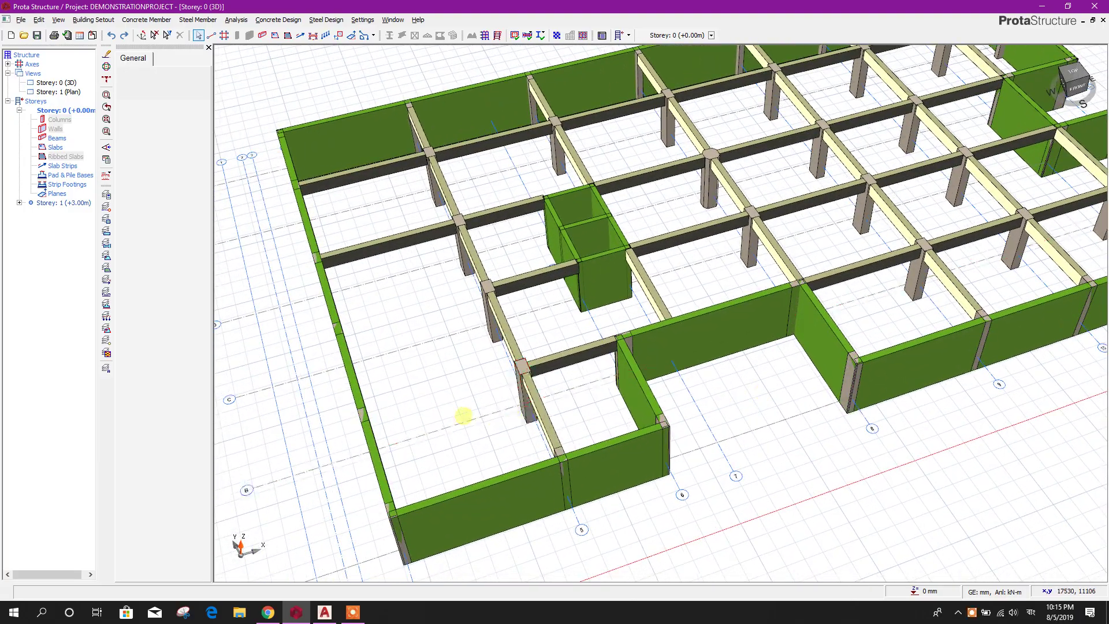
{"action": "middle_click_drag", "start_coordinate": [463, 415], "coordinate": [651, 443]}
{"action": "left_click", "coordinate": [370, 548]}
Switch to the AutoCAD basement plan and examine the ramp's width and its offset from the nearest grid line
{"action": "left_click", "coordinate": [325, 612]}
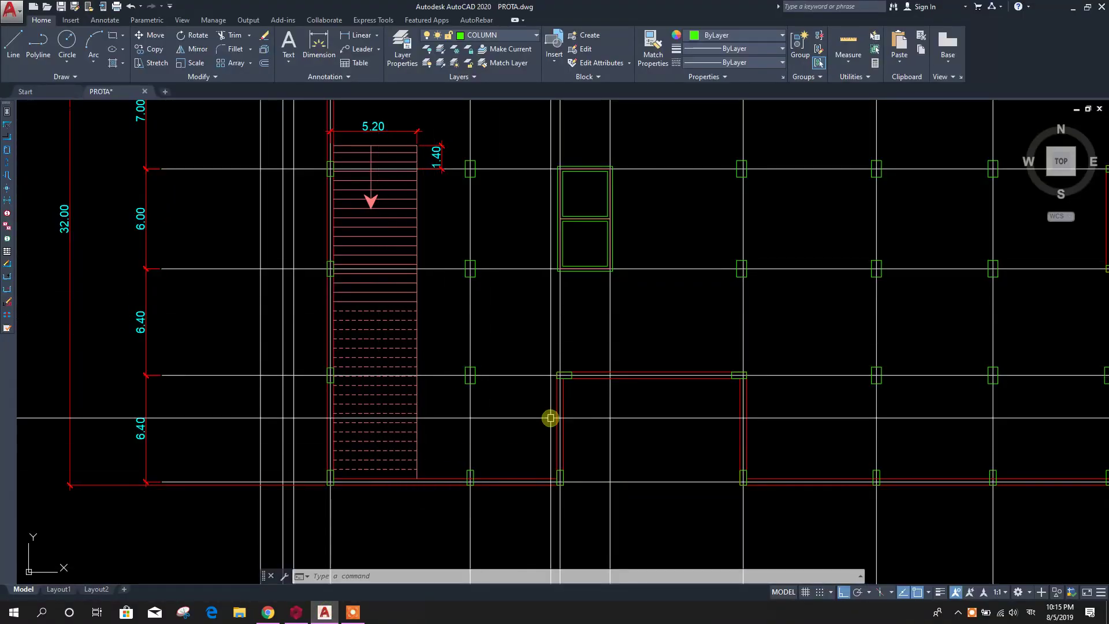
{"action": "middle_click_drag", "start_coordinate": [481, 357], "coordinate": [485, 410]}
{"action": "scroll", "coordinate": [416, 470], "scroll_direction": "down", "scroll_amount": 4}
{"action": "scroll", "coordinate": [458, 366], "scroll_direction": "up", "scroll_amount": 4}
{"action": "scroll", "coordinate": [384, 237], "scroll_direction": "up", "scroll_amount": 2}
{"action": "scroll", "coordinate": [408, 279], "scroll_direction": "down", "scroll_amount": 4}
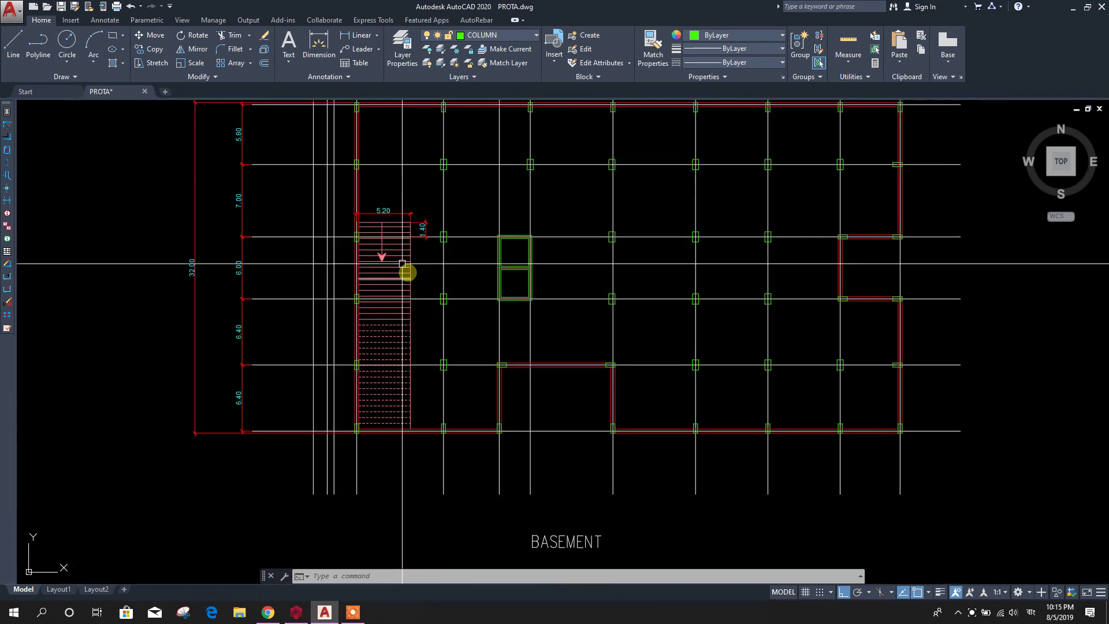
{"action": "scroll", "coordinate": [371, 237], "scroll_direction": "up", "scroll_amount": 4}
{"action": "scroll", "coordinate": [503, 340], "scroll_direction": "down", "scroll_amount": 1}
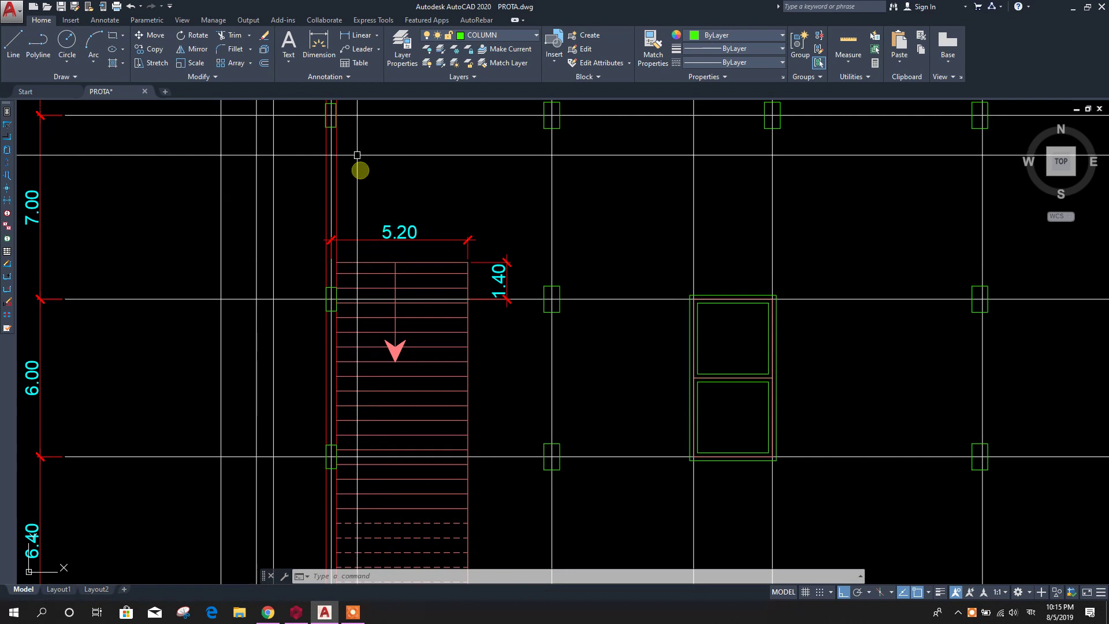
Add a vertical linear dimension from the grid line at the column to the ramp's upper edge, placed outside the outer wall
{"action": "left_click", "coordinate": [355, 34]}
{"action": "scroll", "coordinate": [335, 291], "scroll_direction": "up", "scroll_amount": 3}
{"action": "left_click", "coordinate": [307, 289]}
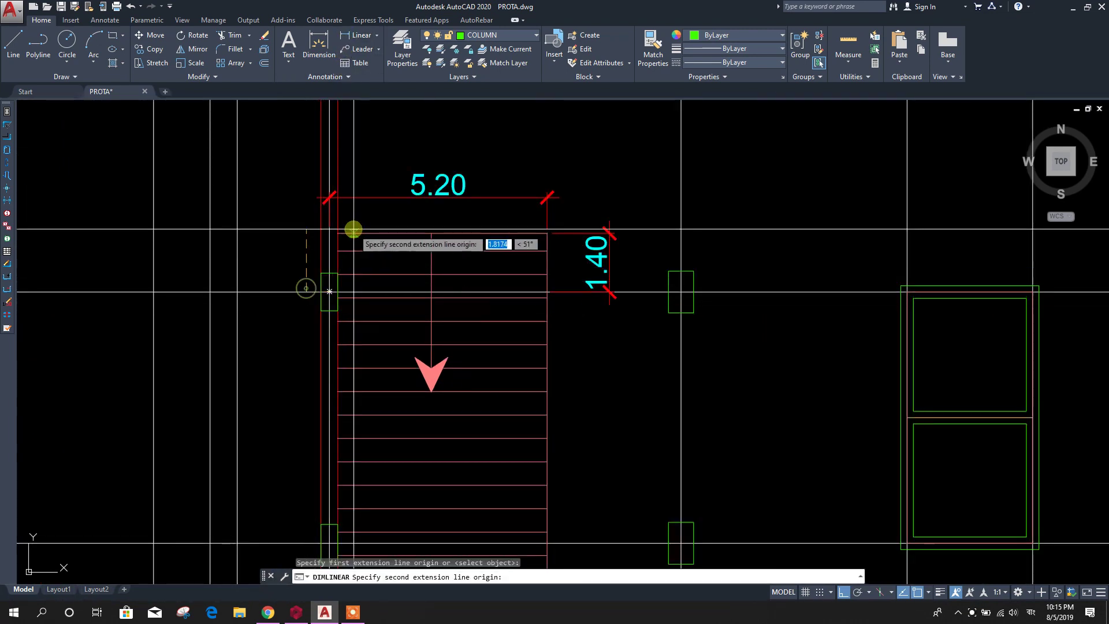
{"action": "left_click", "coordinate": [340, 235]}
{"action": "middle_click_drag", "start_coordinate": [264, 260], "coordinate": [462, 273]}
{"action": "left_click", "coordinate": [250, 295]}
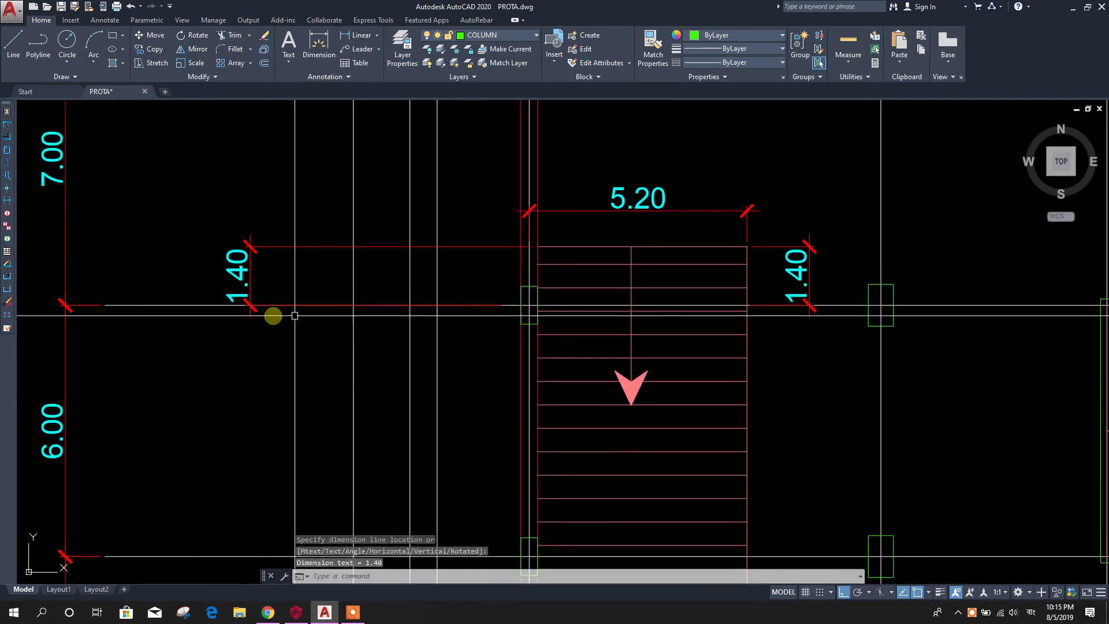
Examine the ramp's dimensions and location against the grid lines in the basement plan, and return to ProtaStructure
{"action": "scroll", "coordinate": [300, 328], "scroll_direction": "down", "scroll_amount": 2}
{"action": "scroll", "coordinate": [268, 312], "scroll_direction": "up", "scroll_amount": 2}
{"action": "scroll", "coordinate": [291, 296], "scroll_direction": "down", "scroll_amount": 3}
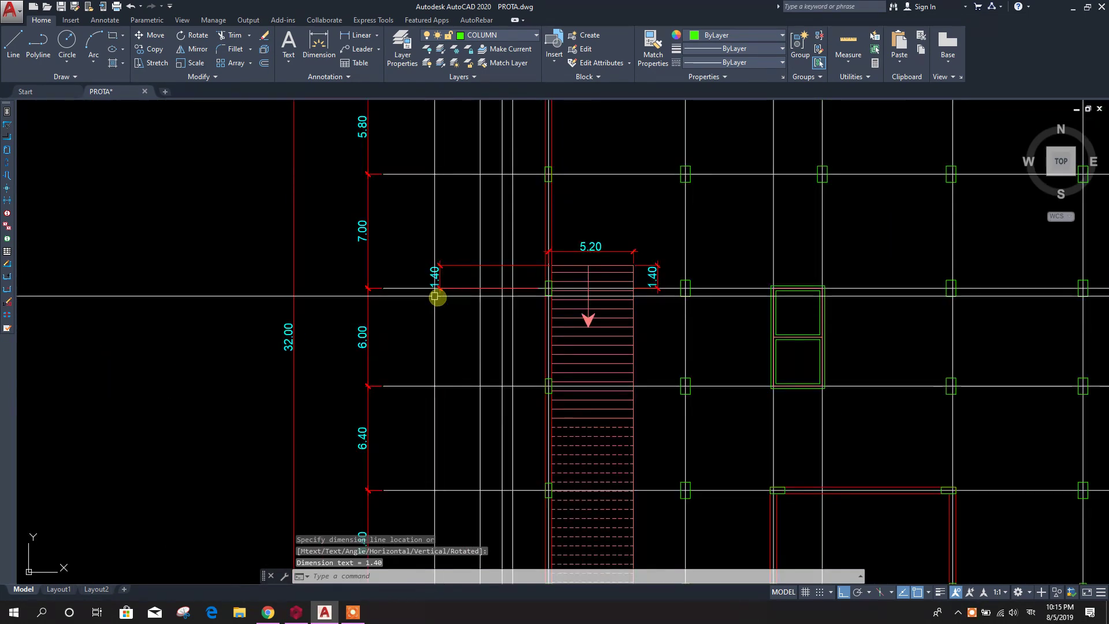
{"action": "scroll", "coordinate": [436, 294], "scroll_direction": "up", "scroll_amount": 3}
{"action": "left_click", "coordinate": [403, 286]}
{"action": "key", "text": "Escape"}
{"action": "scroll", "coordinate": [639, 354], "scroll_direction": "down", "scroll_amount": 3}
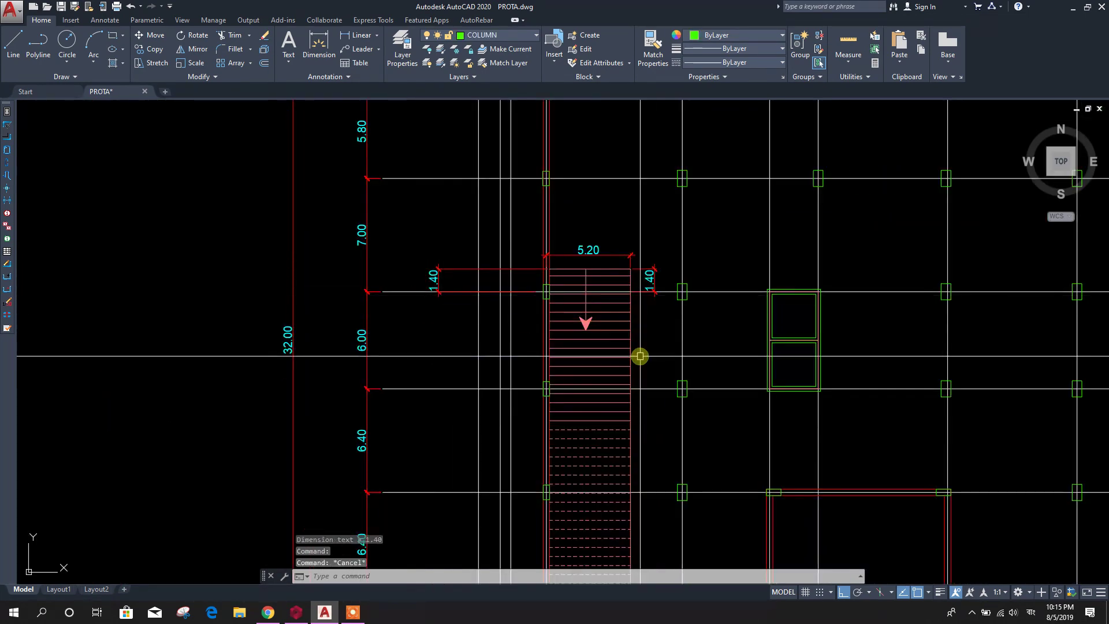
{"action": "scroll", "coordinate": [537, 275], "scroll_direction": "up", "scroll_amount": 3}
{"action": "scroll", "coordinate": [600, 269], "scroll_direction": "down", "scroll_amount": 3}
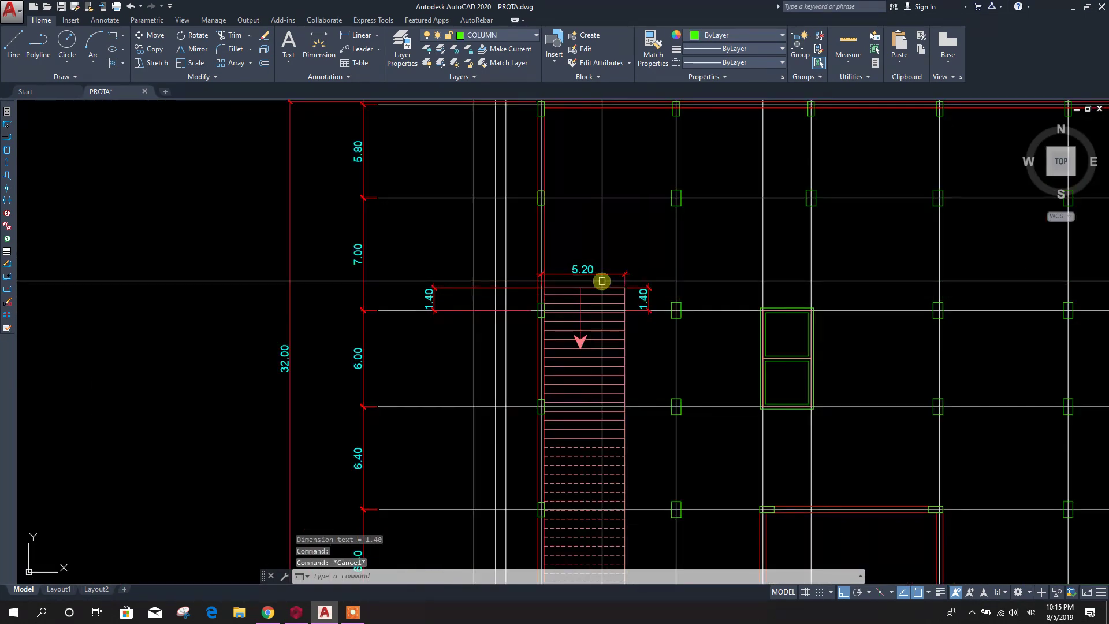
{"action": "scroll", "coordinate": [497, 292], "scroll_direction": "up", "scroll_amount": 4}
{"action": "left_click", "coordinate": [497, 294]}
{"action": "key", "text": "Escape"}
{"action": "scroll", "coordinate": [560, 307], "scroll_direction": "down", "scroll_amount": 5}
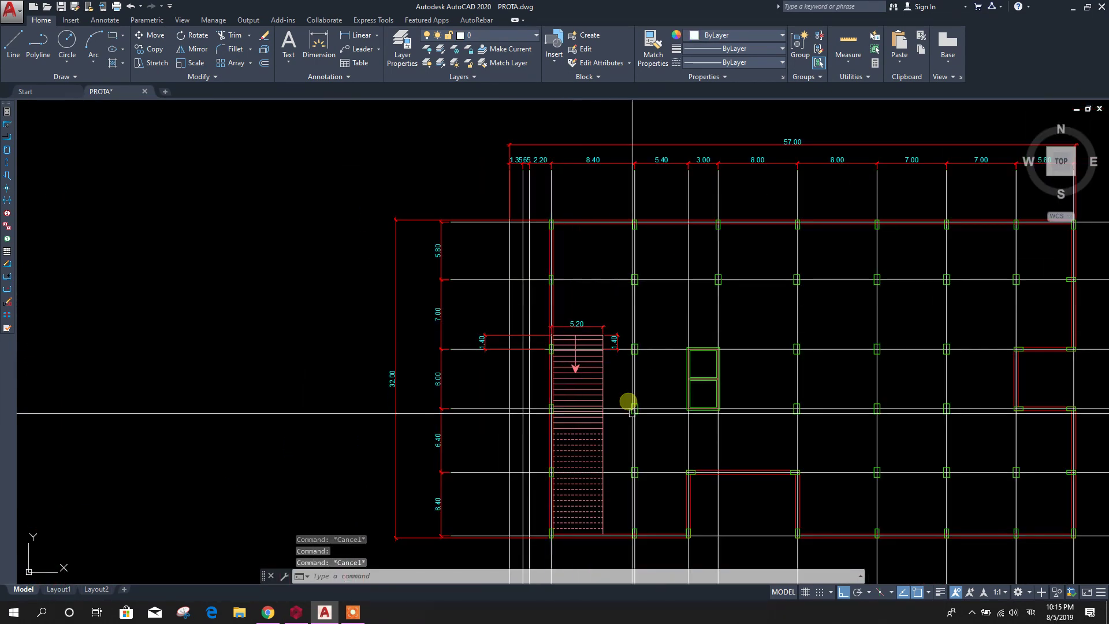
{"action": "left_click", "coordinate": [299, 616]}
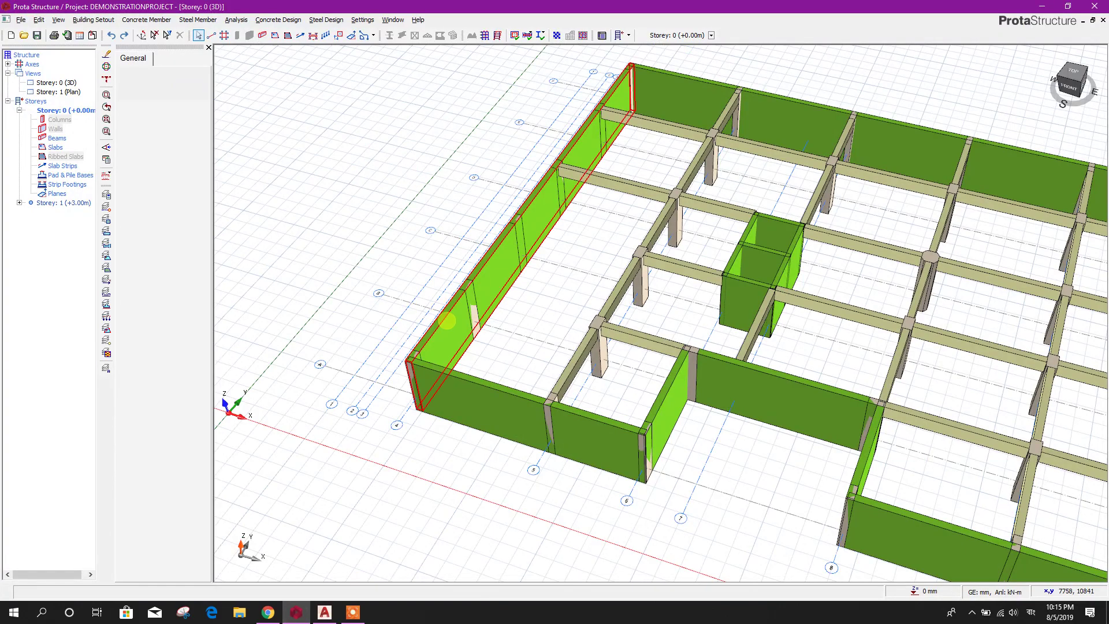
{"action": "right_click", "coordinate": [33, 76]}
{"action": "left_click", "coordinate": [62, 80]}
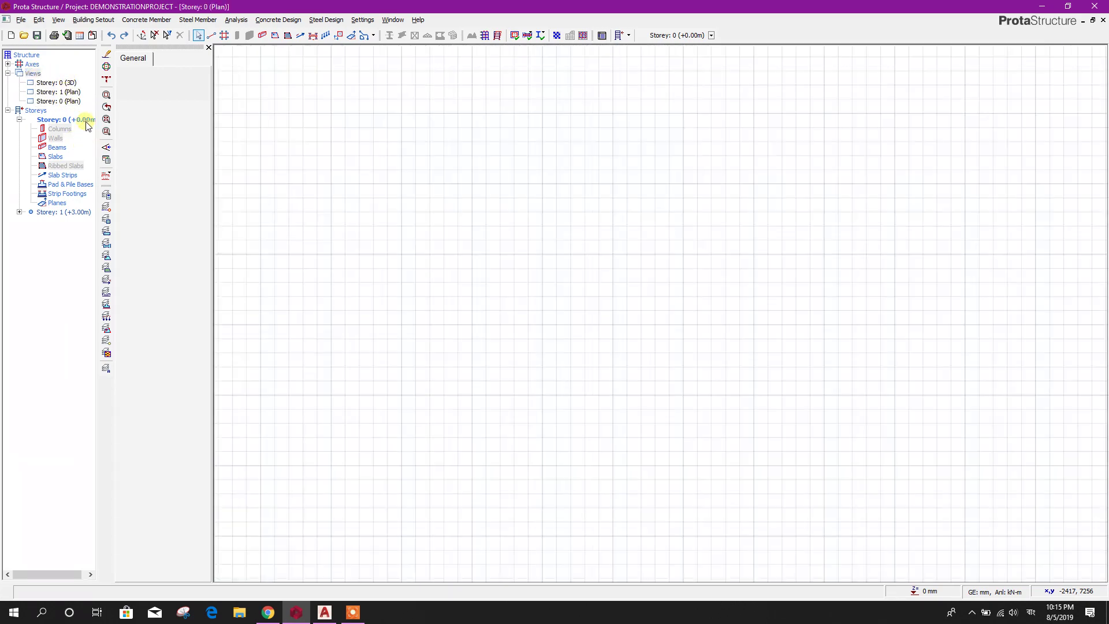
{"action": "right_click", "coordinate": [72, 98]}
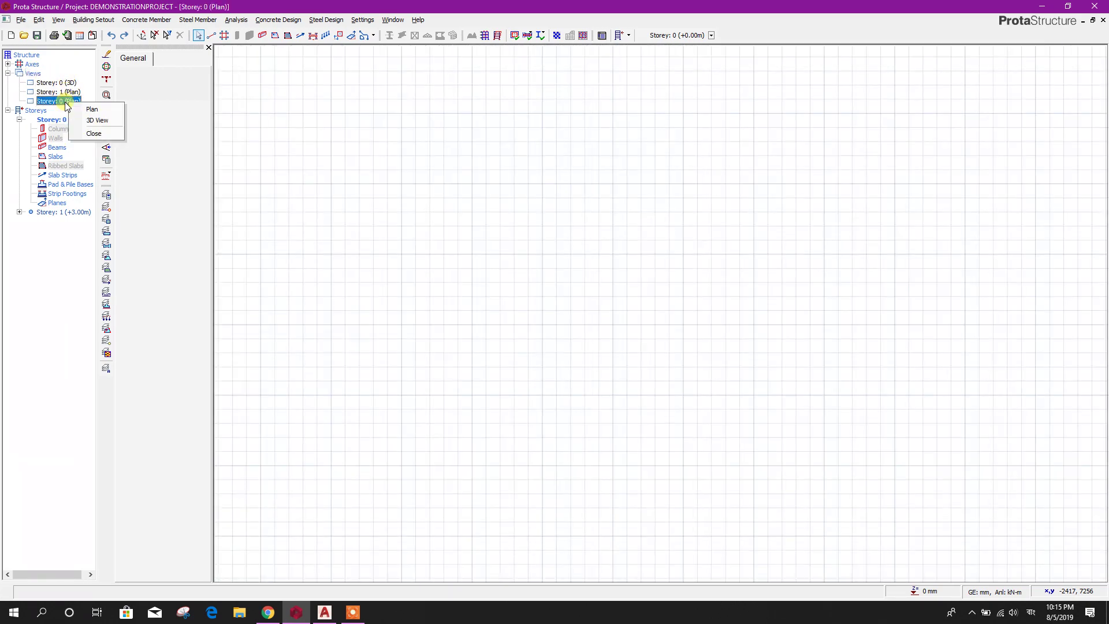
{"action": "left_click", "coordinate": [96, 134]}
Open the Storey 1 plan view showing the walls and grid axes around the ramp area
{"action": "double_click", "coordinate": [63, 93]}
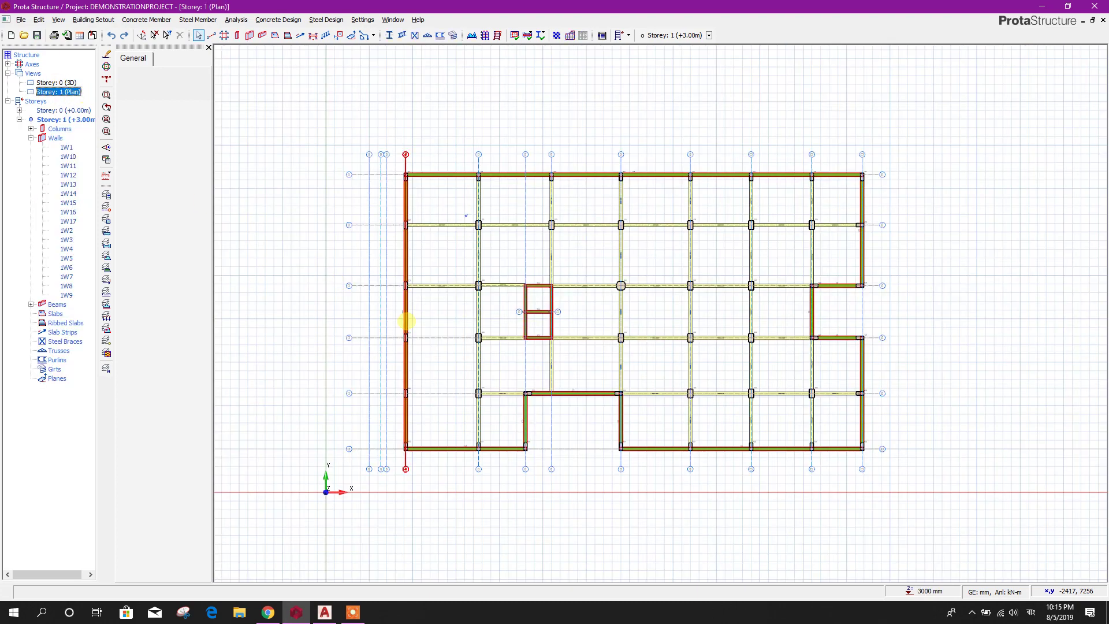
{"action": "scroll", "coordinate": [495, 354], "scroll_direction": "up", "scroll_amount": 6}
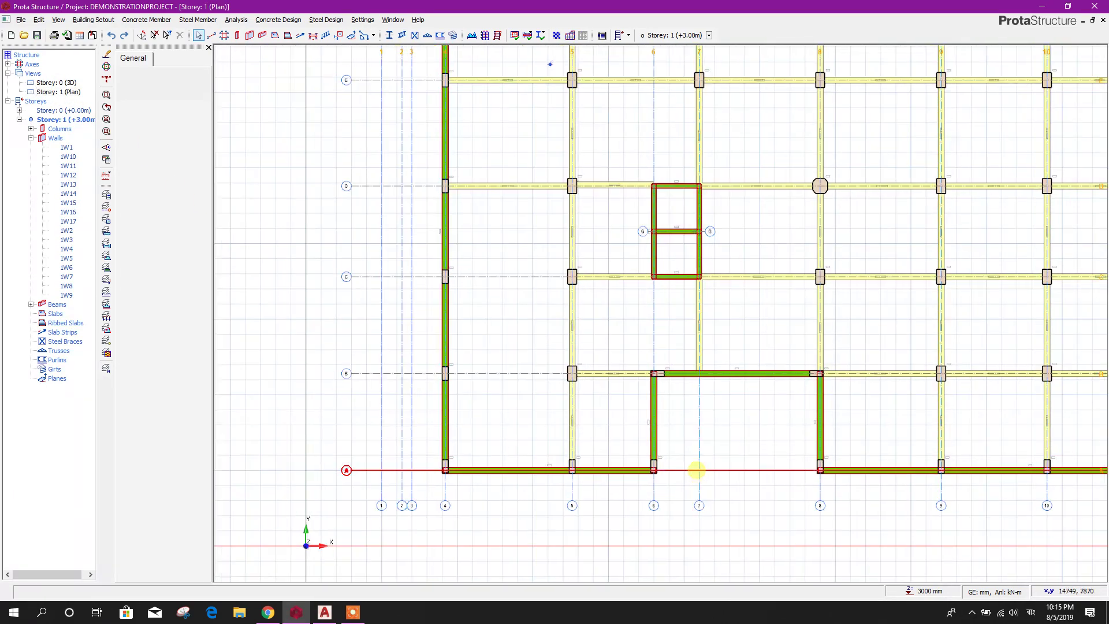
{"action": "scroll", "coordinate": [460, 475], "scroll_direction": "up", "scroll_amount": 4}
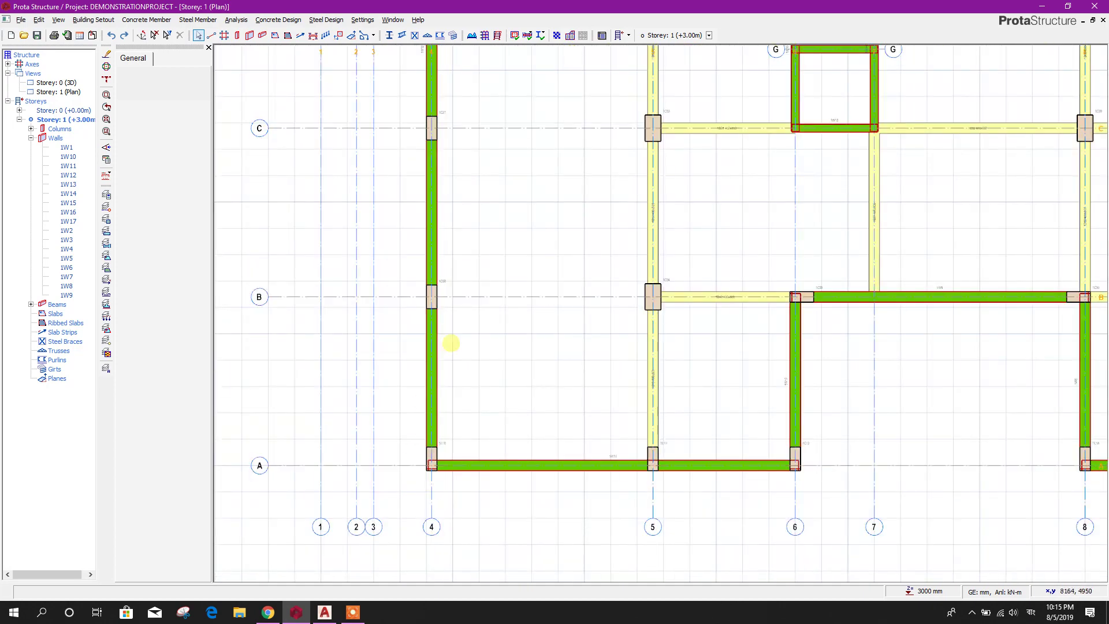
{"action": "scroll", "coordinate": [503, 484], "scroll_direction": "down", "scroll_amount": 2}
{"action": "middle_click_drag", "start_coordinate": [516, 426], "coordinate": [522, 537]}
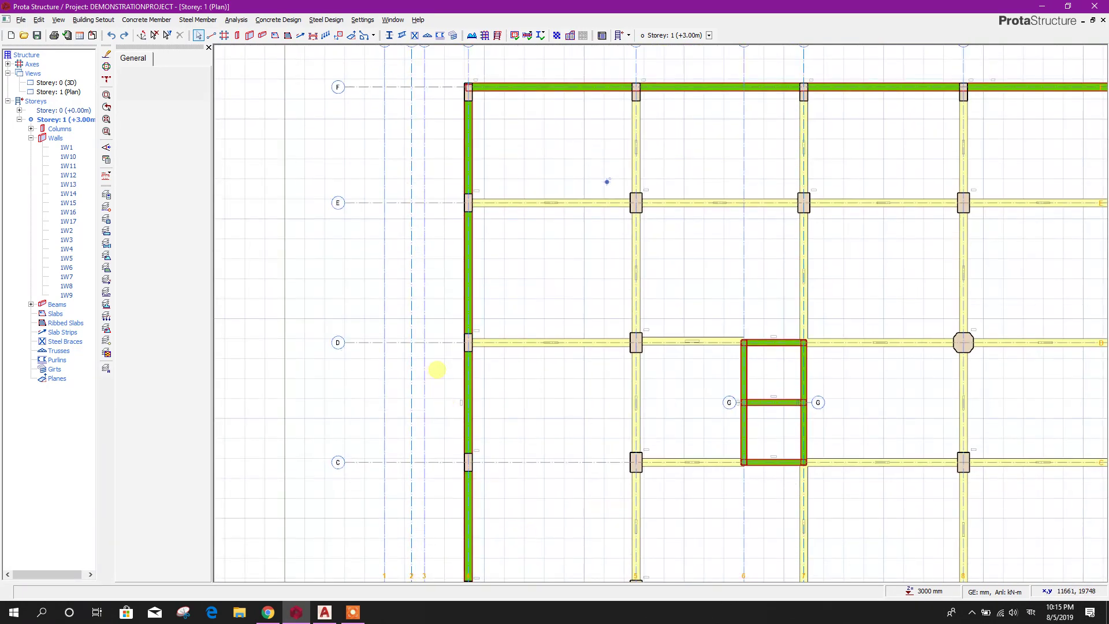
Offset axis D by 1400 mm toward axis E
{"action": "right_click", "coordinate": [444, 339]}
{"action": "left_click", "coordinate": [496, 356]}
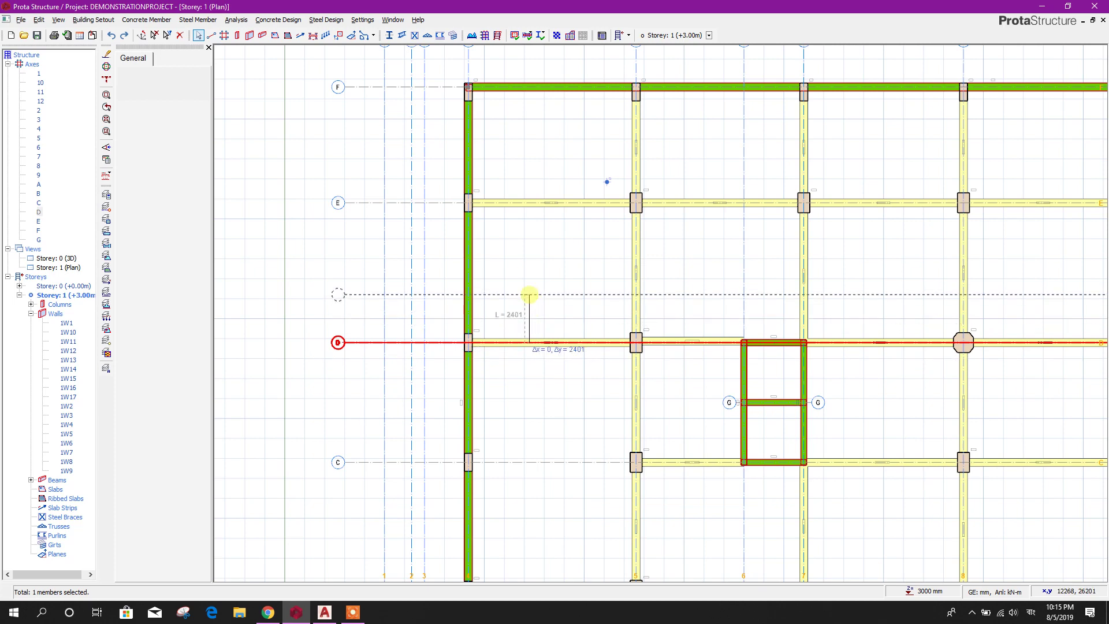
{"action": "scroll", "coordinate": [528, 292], "scroll_direction": "up", "scroll_amount": 1}
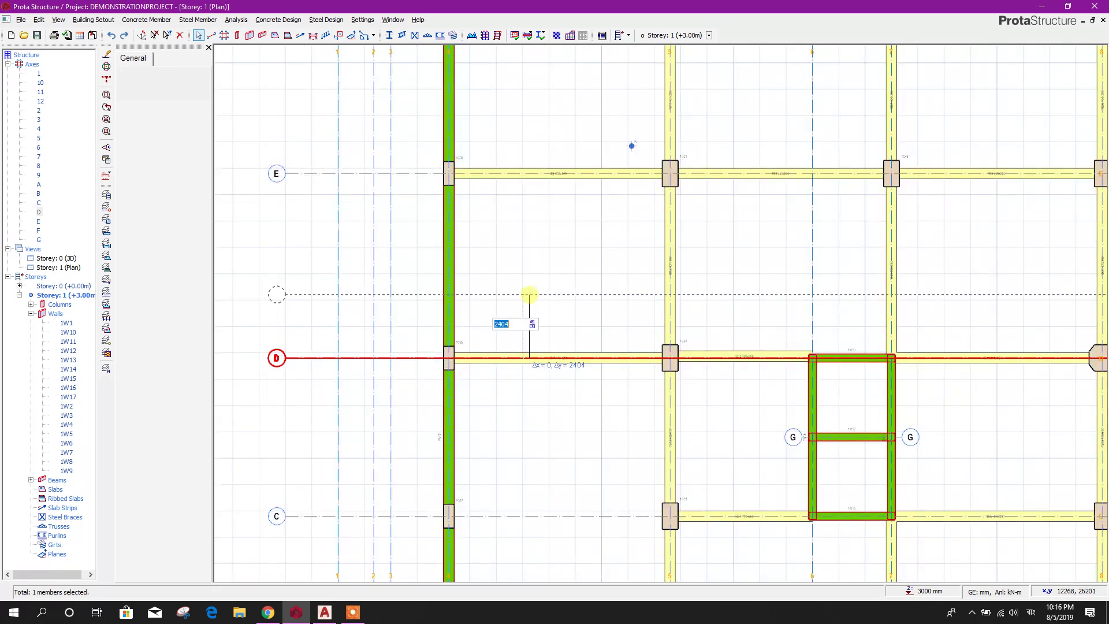
{"action": "type", "text": "14"}
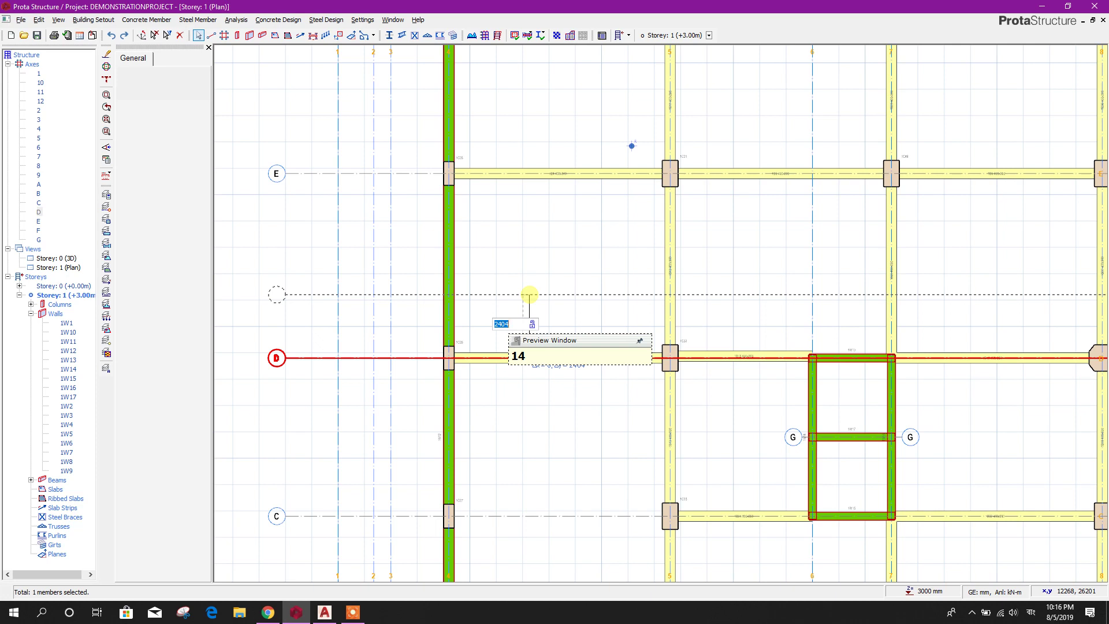
{"action": "key", "text": "F12"}
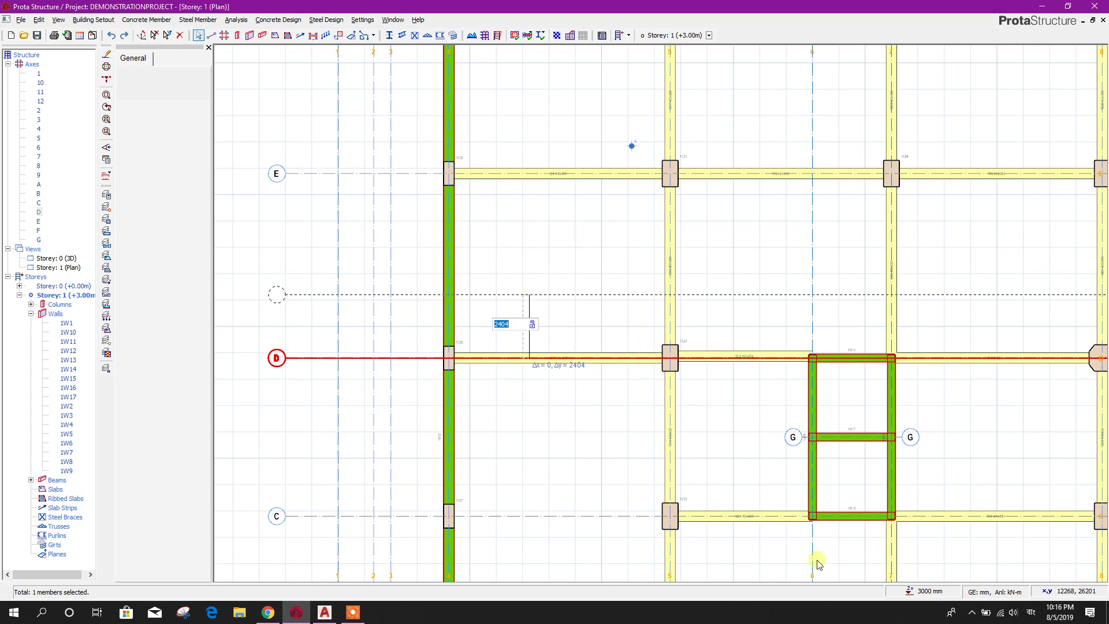
{"action": "key", "text": "super+space"}
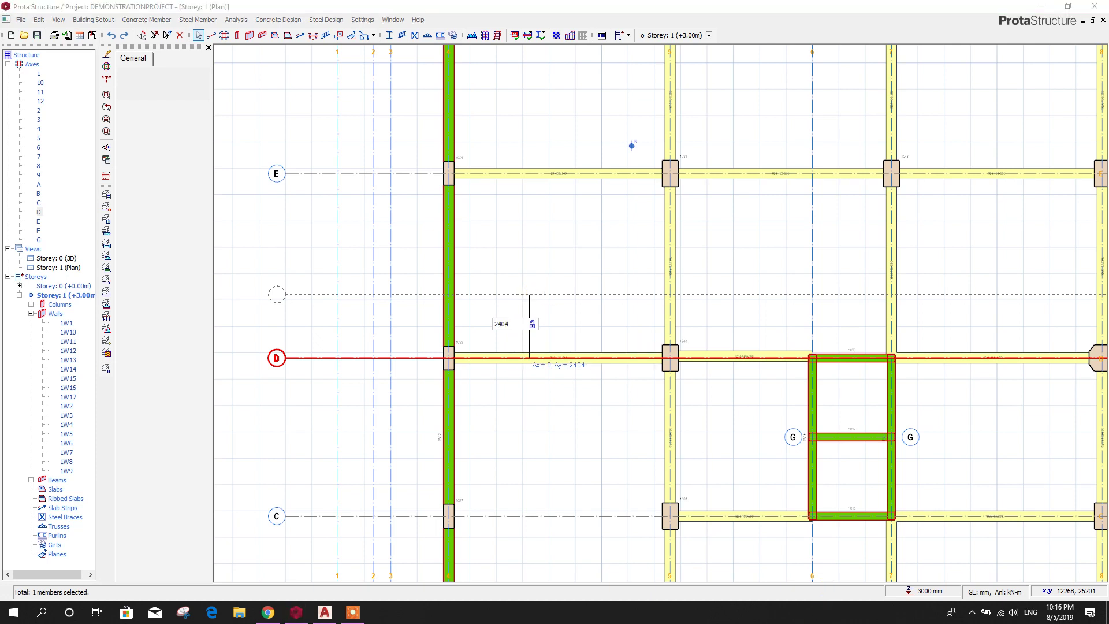
{"action": "left_click", "coordinate": [513, 324]}
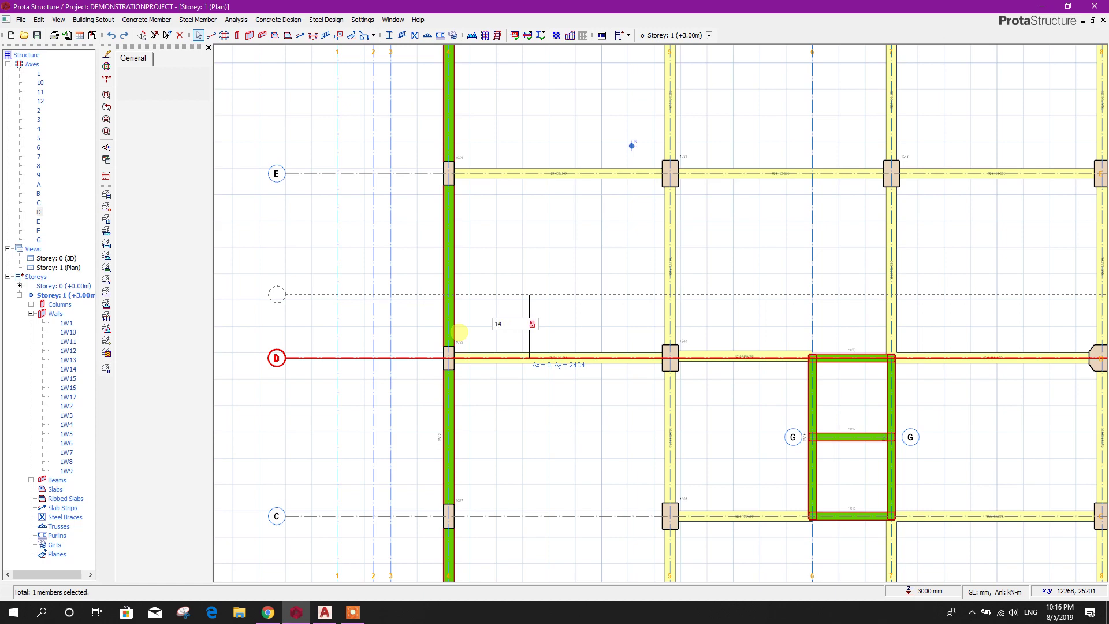
{"action": "type", "text": "1400"}
{"action": "key", "text": "Return"}
{"action": "key", "text": "Escape"}
{"action": "scroll", "coordinate": [498, 297], "scroll_direction": "down", "scroll_amount": 3}
{"action": "middle_click_drag", "start_coordinate": [532, 422], "coordinate": [559, 306]}
{"action": "key", "text": "Escape"}
Offset axis 4 by 5400 mm toward axis 5
{"action": "middle_click_drag", "start_coordinate": [565, 391], "coordinate": [566, 429]}
{"action": "left_click_drag", "start_coordinate": [470, 309], "coordinate": [539, 343]}
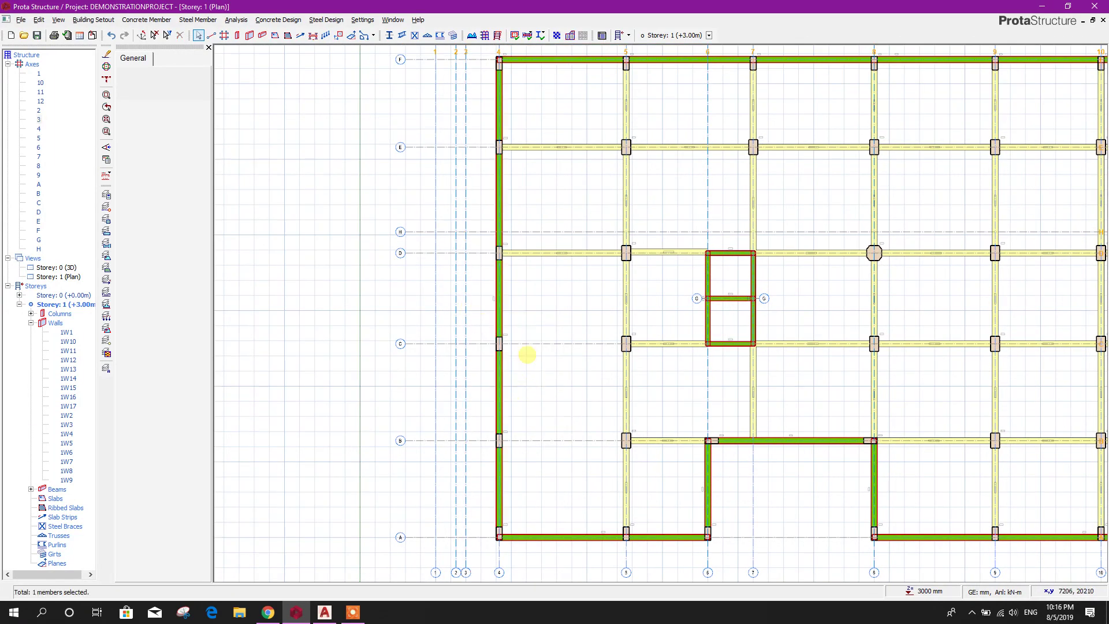
{"action": "scroll", "coordinate": [514, 277], "scroll_direction": "up", "scroll_amount": 4}
{"action": "right_click", "coordinate": [485, 173]}
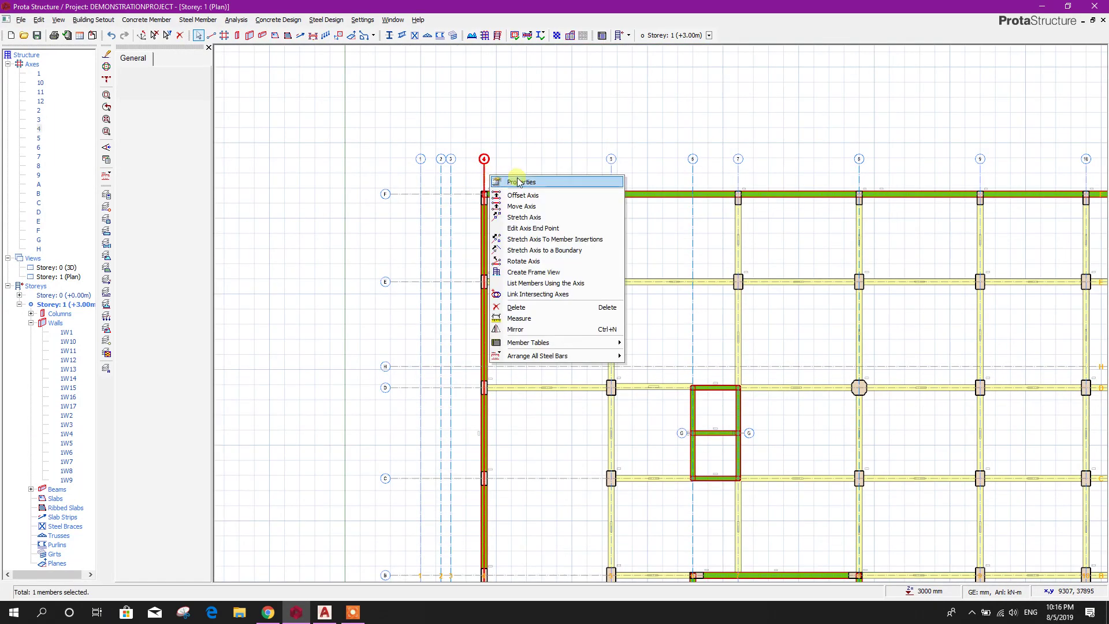
{"action": "left_click", "coordinate": [522, 195]}
{"action": "scroll", "coordinate": [547, 241], "scroll_direction": "up", "scroll_amount": 4}
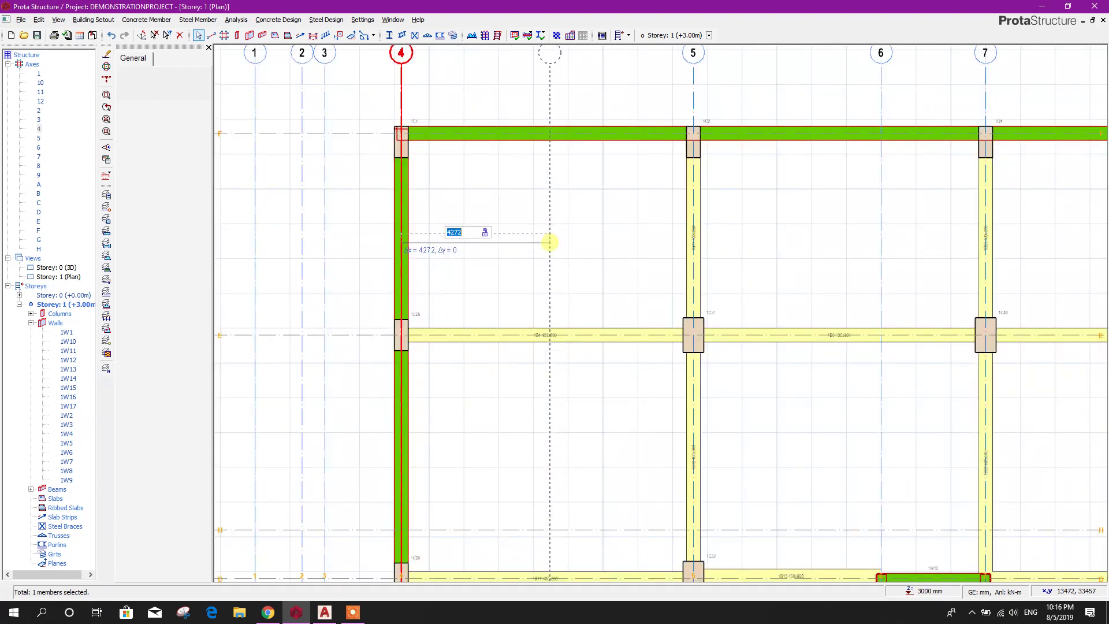
{"action": "type", "text": "5400"}
{"action": "key", "text": "Return"}
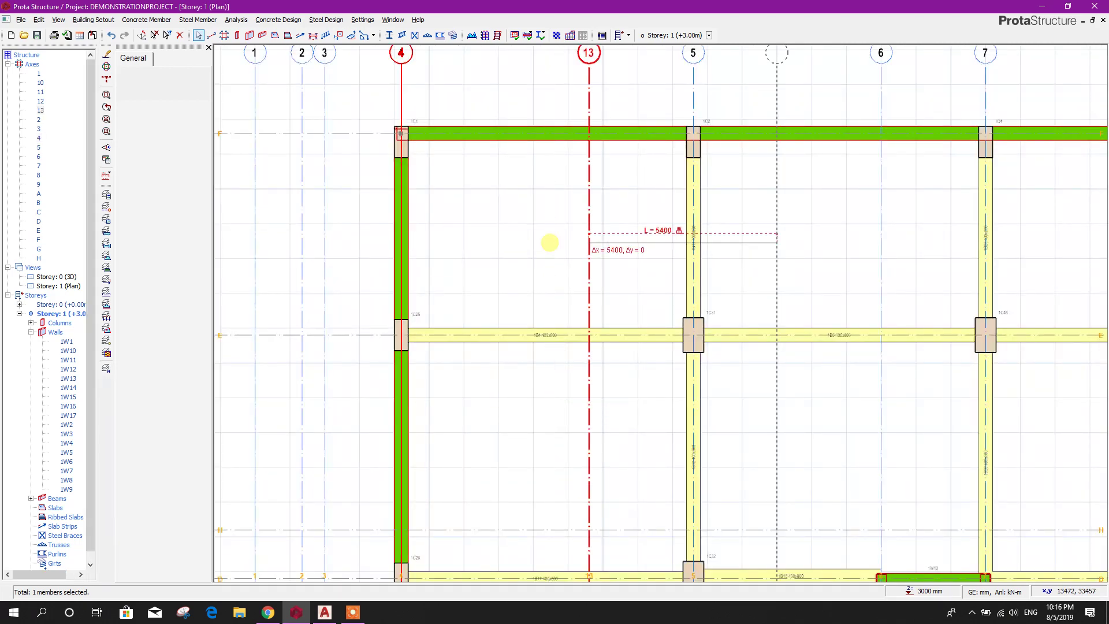
{"action": "scroll", "coordinate": [560, 249], "scroll_direction": "down", "scroll_amount": 4}
{"action": "key", "text": "Escape"}
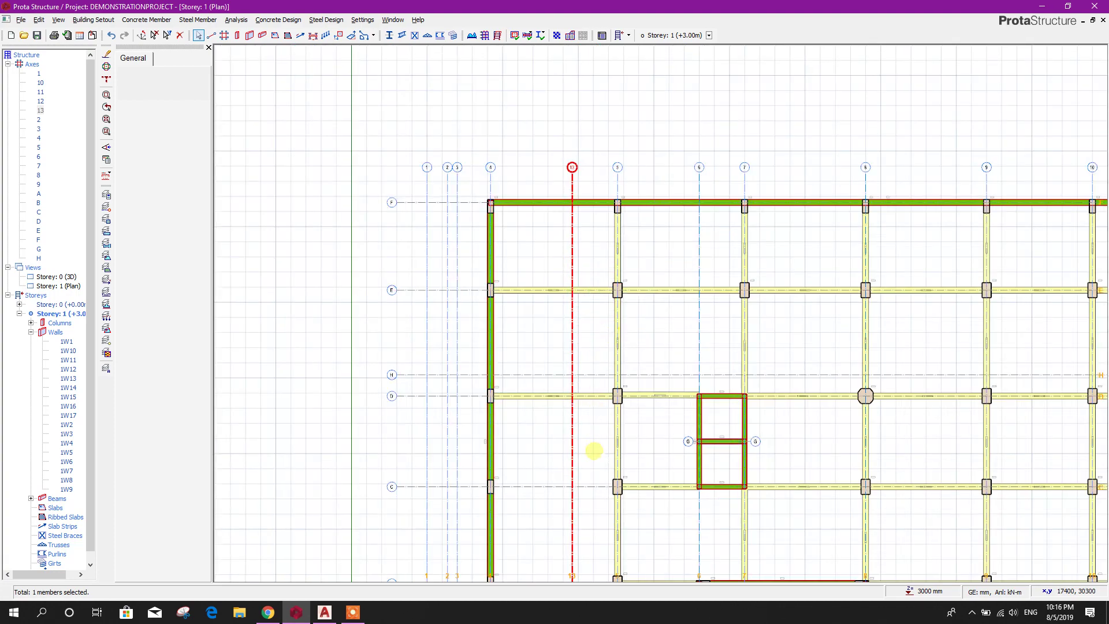
{"action": "middle_click_drag", "start_coordinate": [600, 574], "coordinate": [647, 434]}
{"action": "key", "text": "Escape"}
Examine the wall along axis A between axes 4 and 6 and its position relative to axis 13
{"action": "middle_click_drag", "start_coordinate": [622, 555], "coordinate": [638, 435]}
{"action": "scroll", "coordinate": [609, 439], "scroll_direction": "up", "scroll_amount": 3}
{"action": "middle_click_drag", "start_coordinate": [554, 403], "coordinate": [607, 487]}
{"action": "scroll", "coordinate": [558, 426], "scroll_direction": "down", "scroll_amount": 1}
{"action": "scroll", "coordinate": [606, 426], "scroll_direction": "up", "scroll_amount": 1}
{"action": "scroll", "coordinate": [601, 486], "scroll_direction": "up", "scroll_amount": 1}
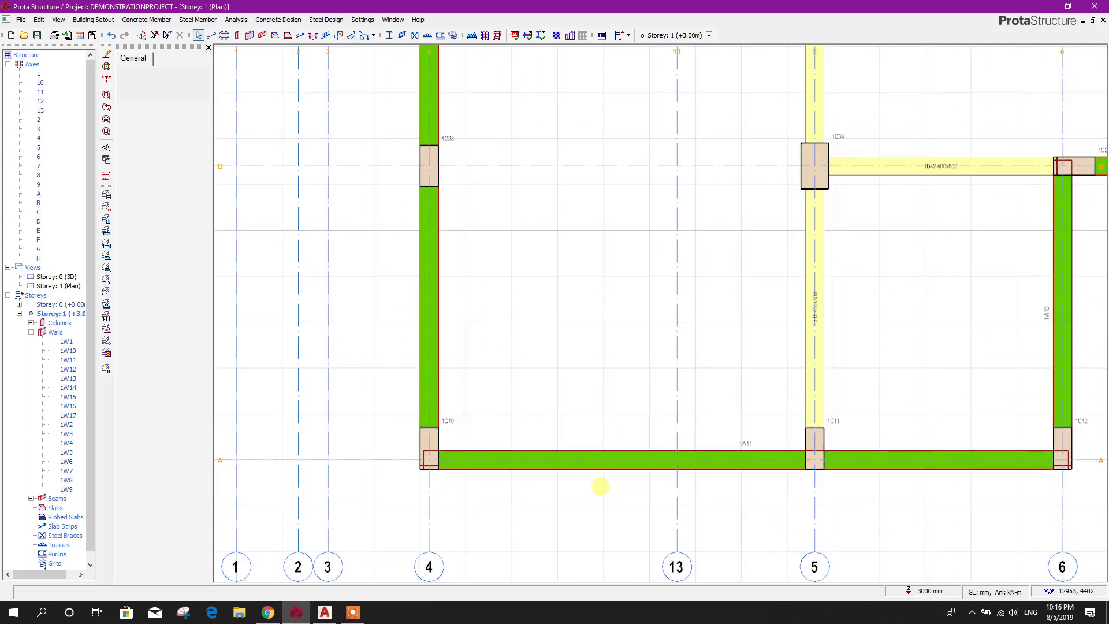
{"action": "scroll", "coordinate": [599, 477], "scroll_direction": "down", "scroll_amount": 2}
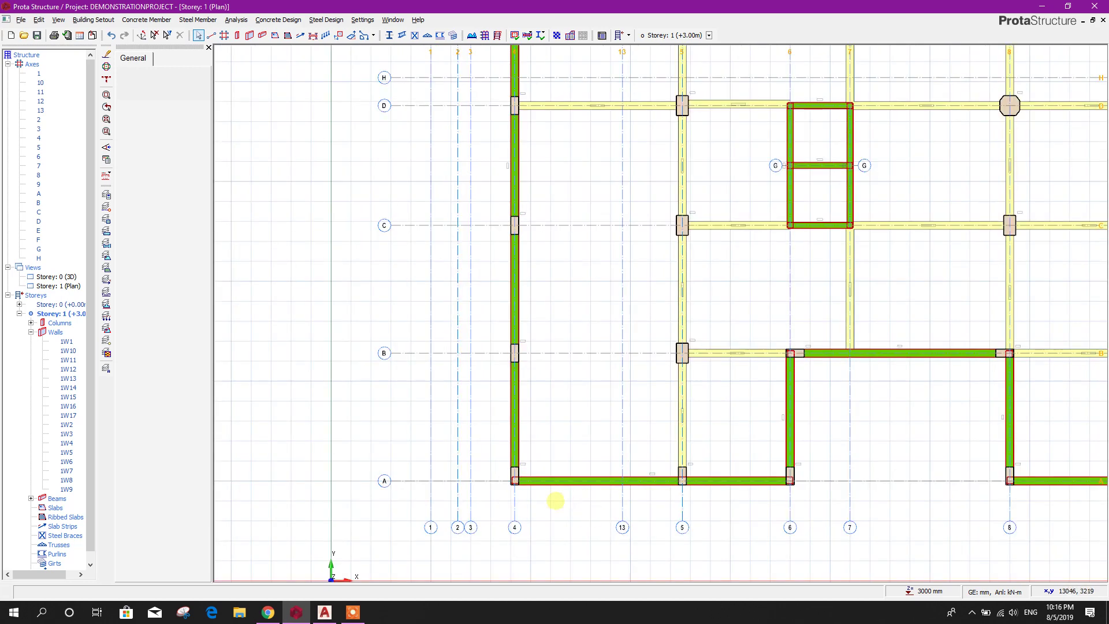
{"action": "middle_click_drag", "start_coordinate": [553, 503], "coordinate": [593, 531]}
{"action": "scroll", "coordinate": [587, 520], "scroll_direction": "up", "scroll_amount": 3}
{"action": "left_click", "coordinate": [586, 500]}
{"action": "scroll", "coordinate": [511, 500], "scroll_direction": "down", "scroll_amount": 2}
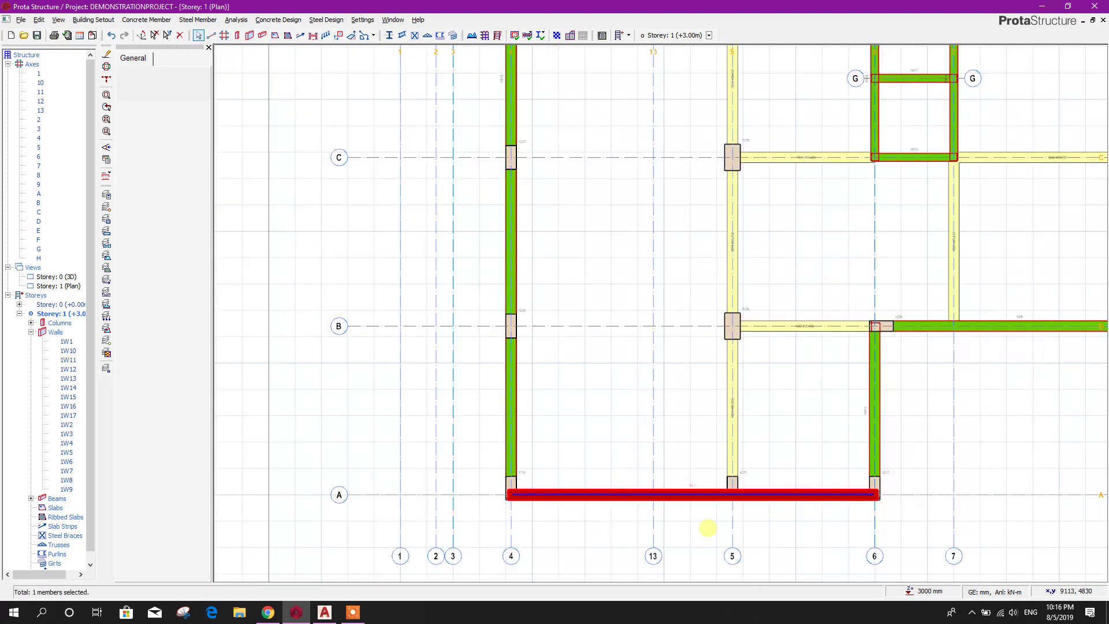
{"action": "scroll", "coordinate": [641, 526], "scroll_direction": "up", "scroll_amount": 1}
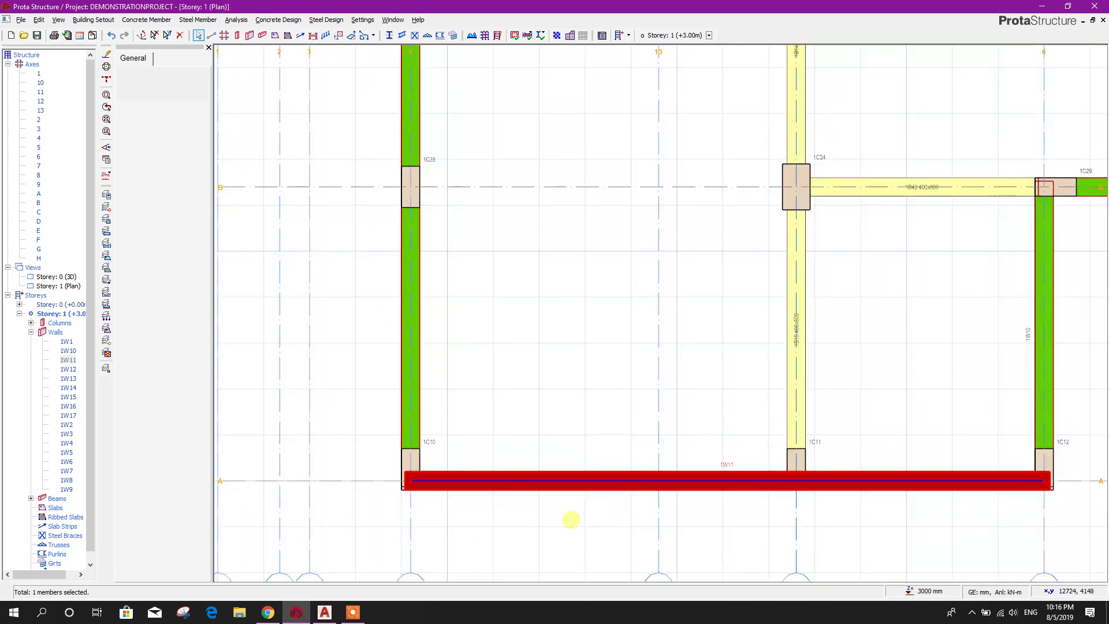
{"action": "middle_click_drag", "start_coordinate": [569, 520], "coordinate": [622, 520]}
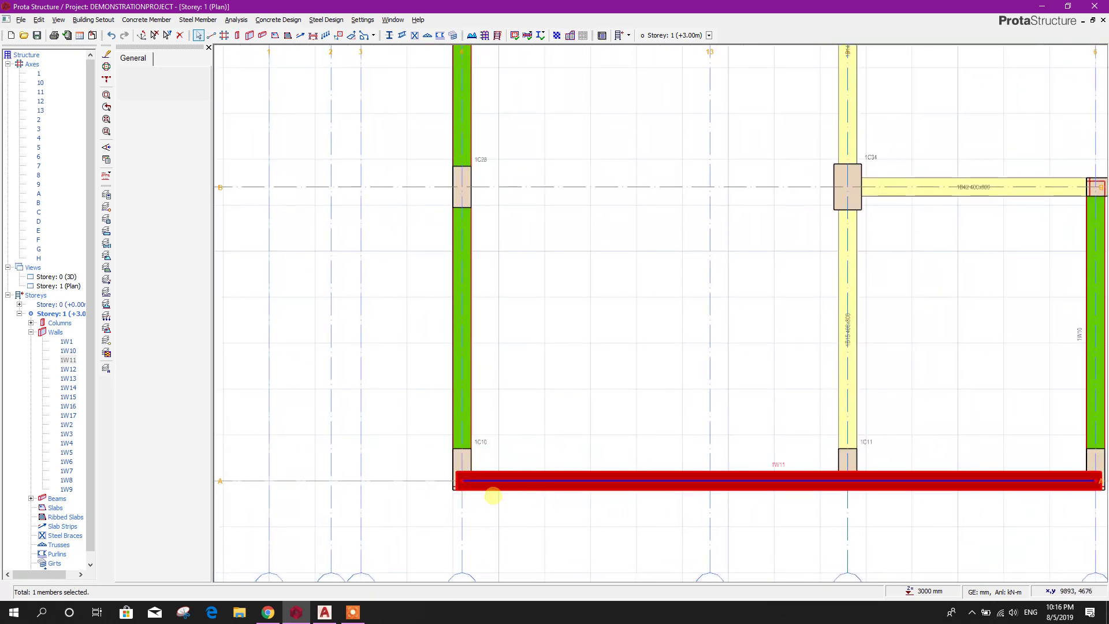
{"action": "scroll", "coordinate": [493, 495], "scroll_direction": "up", "scroll_amount": 2}
{"action": "scroll", "coordinate": [668, 479], "scroll_direction": "down", "scroll_amount": 3}
{"action": "scroll", "coordinate": [643, 490], "scroll_direction": "up", "scroll_amount": 2}
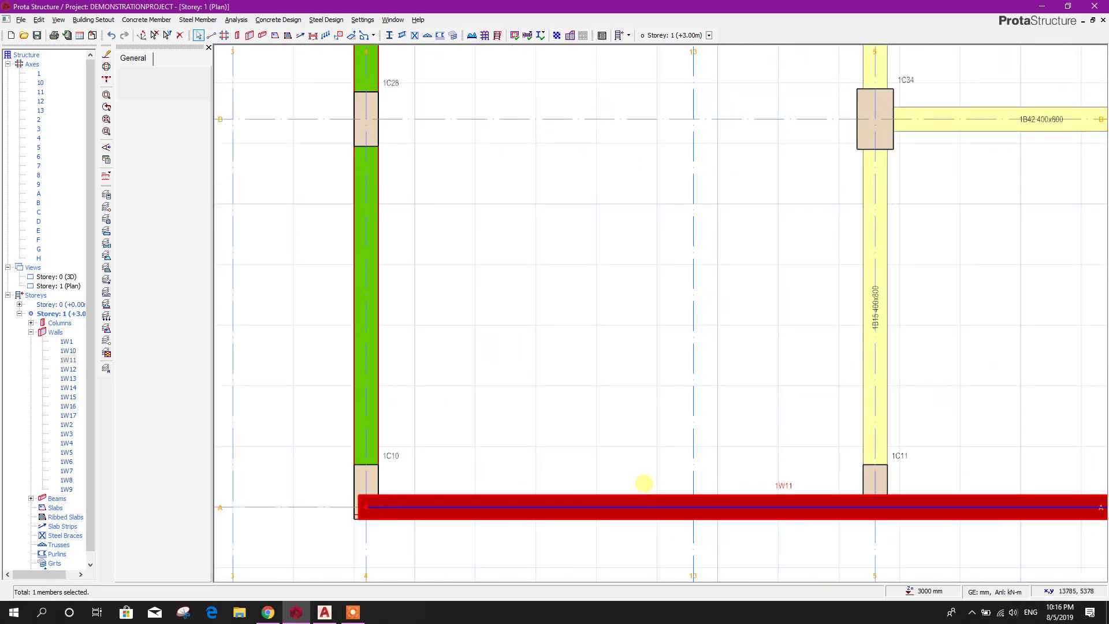
{"action": "scroll", "coordinate": [638, 471], "scroll_direction": "down", "scroll_amount": 3}
{"action": "left_click", "coordinate": [636, 516]}
{"action": "scroll", "coordinate": [641, 520], "scroll_direction": "up", "scroll_amount": 2}
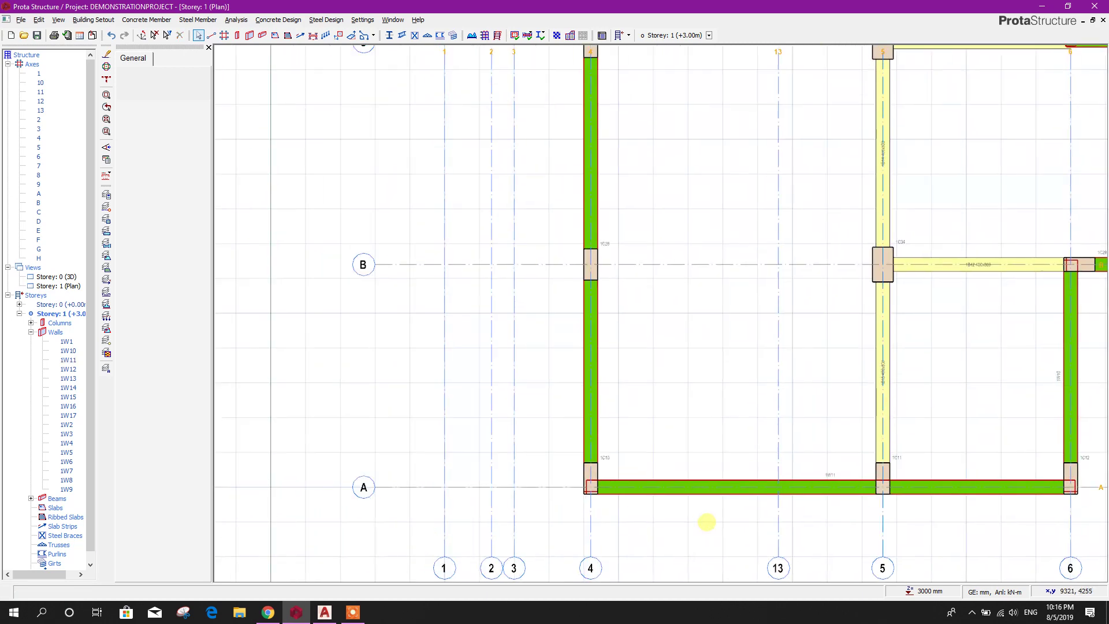
Offset axis A by 400 mm toward axis B
{"action": "scroll", "coordinate": [568, 508], "scroll_direction": "up", "scroll_amount": 2}
{"action": "left_click", "coordinate": [556, 474]}
{"action": "right_click", "coordinate": [558, 473]}
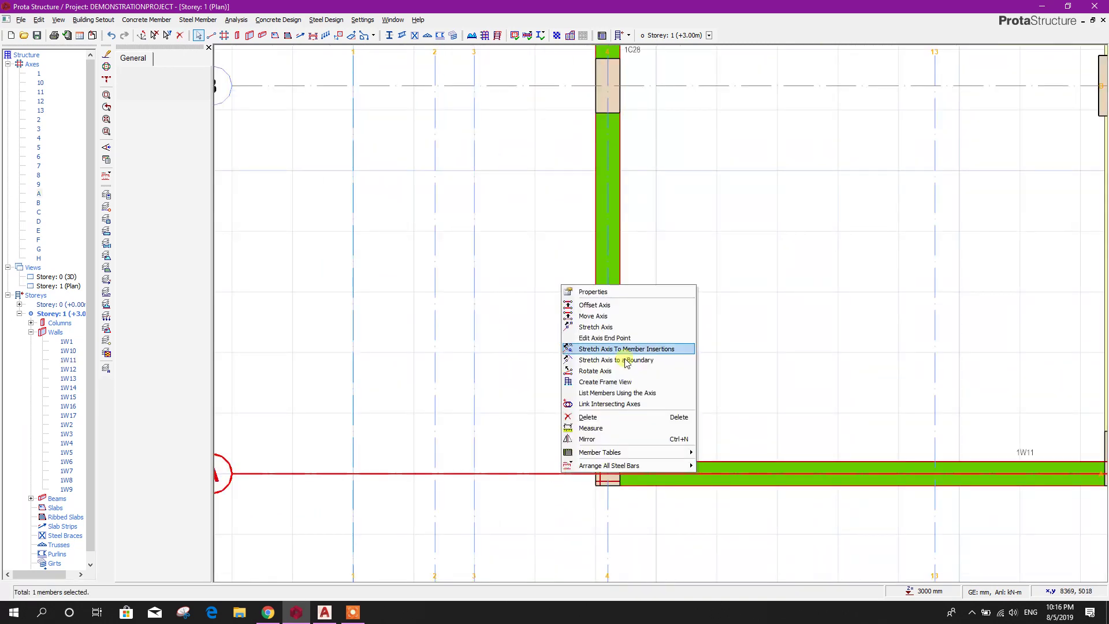
{"action": "left_click", "coordinate": [624, 305]}
{"action": "scroll", "coordinate": [574, 423], "scroll_direction": "up", "scroll_amount": 1}
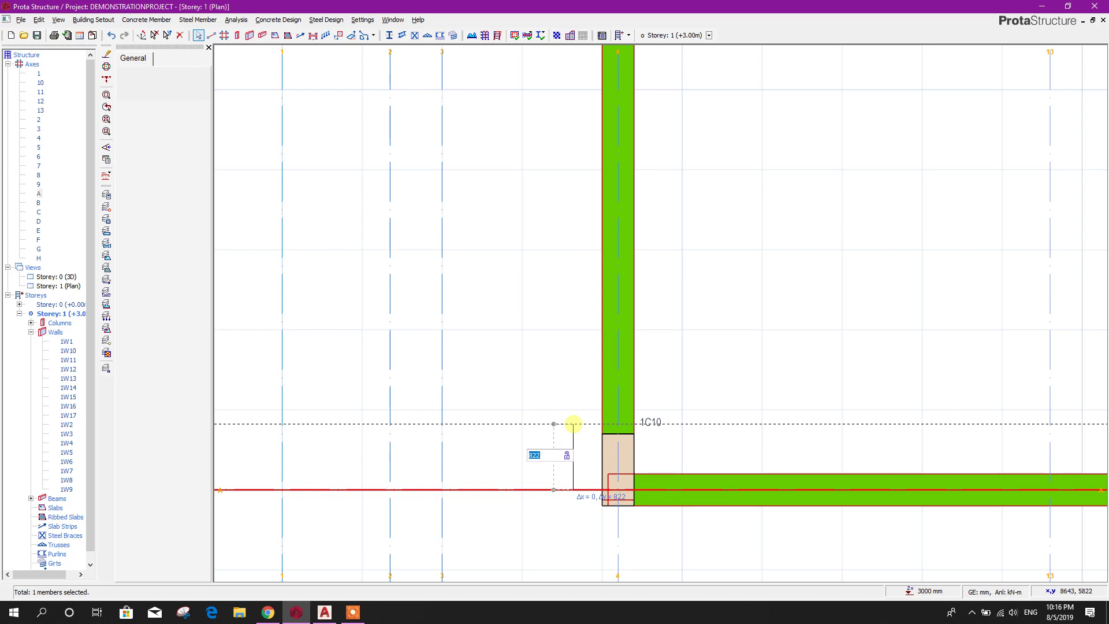
{"action": "key", "text": "Return"}
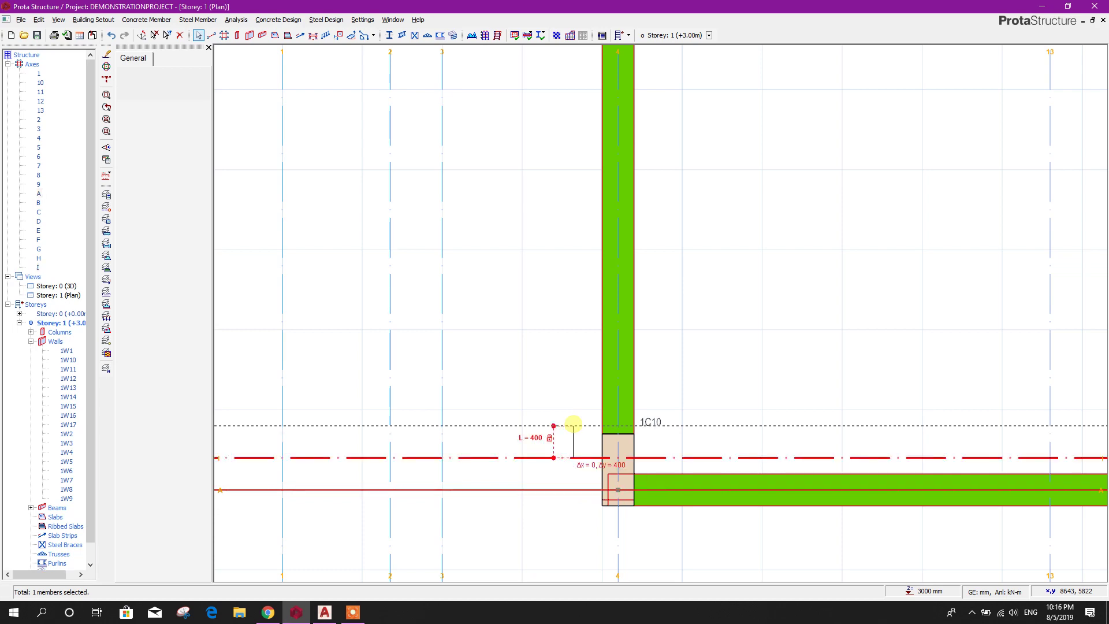
{"action": "scroll", "coordinate": [531, 382], "scroll_direction": "down", "scroll_amount": 3}
{"action": "key", "text": "Escape"}
{"action": "key", "text": "Escape"}
Insert a 425 mm wide wall with 0 eccentricity along axis I, from axis 4 to axis 13
{"action": "scroll", "coordinate": [686, 328], "scroll_direction": "down", "scroll_amount": 3}
{"action": "scroll", "coordinate": [732, 359], "scroll_direction": "up", "scroll_amount": 2}
{"action": "scroll", "coordinate": [658, 367], "scroll_direction": "up", "scroll_amount": 3}
{"action": "scroll", "coordinate": [580, 387], "scroll_direction": "down", "scroll_amount": 3}
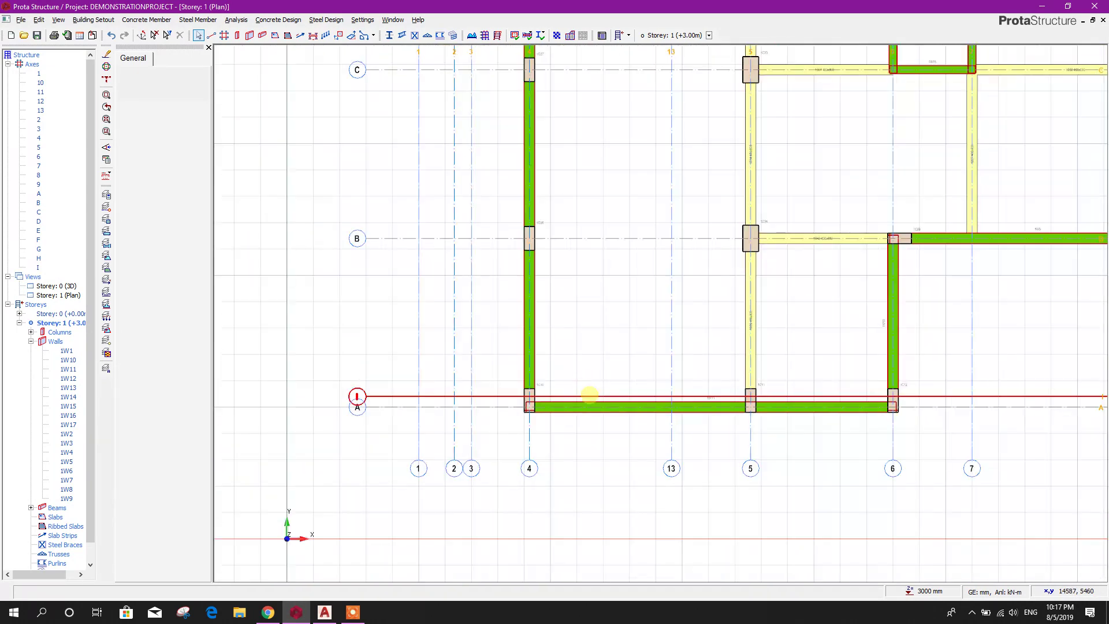
{"action": "scroll", "coordinate": [580, 387], "scroll_direction": "down", "scroll_amount": 3}
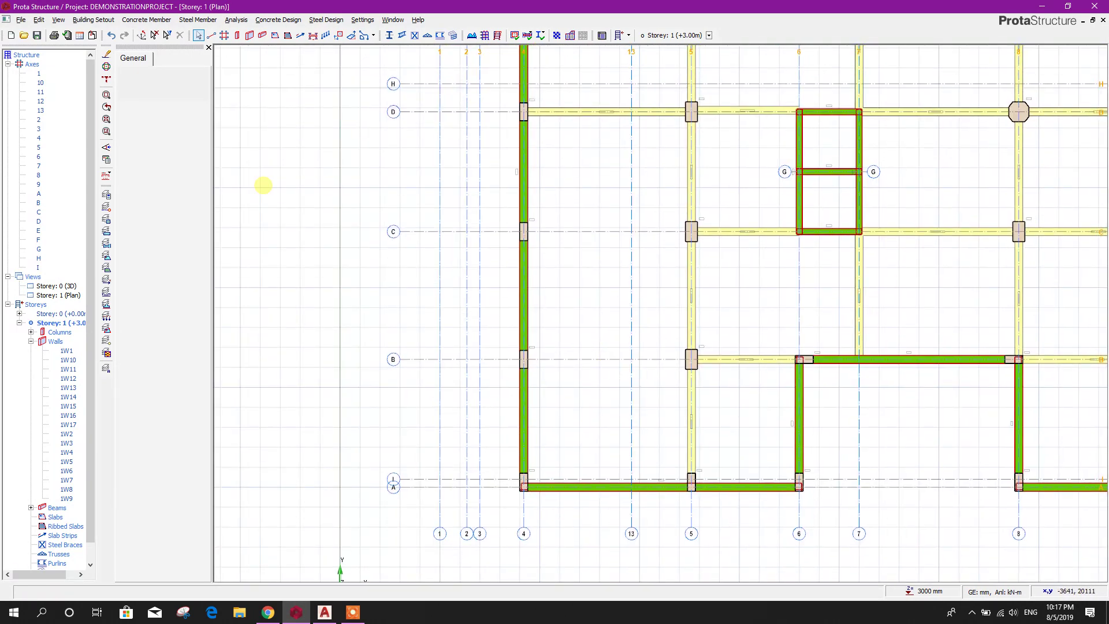
{"action": "left_click", "coordinate": [250, 37]}
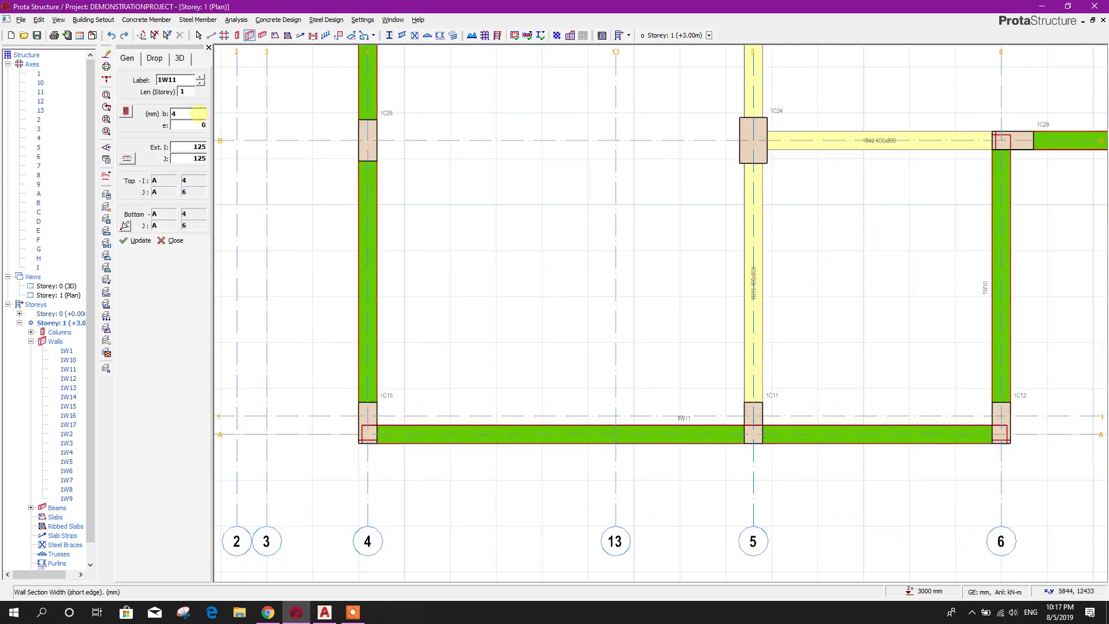
{"action": "key", "text": "Tab"}
{"action": "key", "text": "BackSpace"}
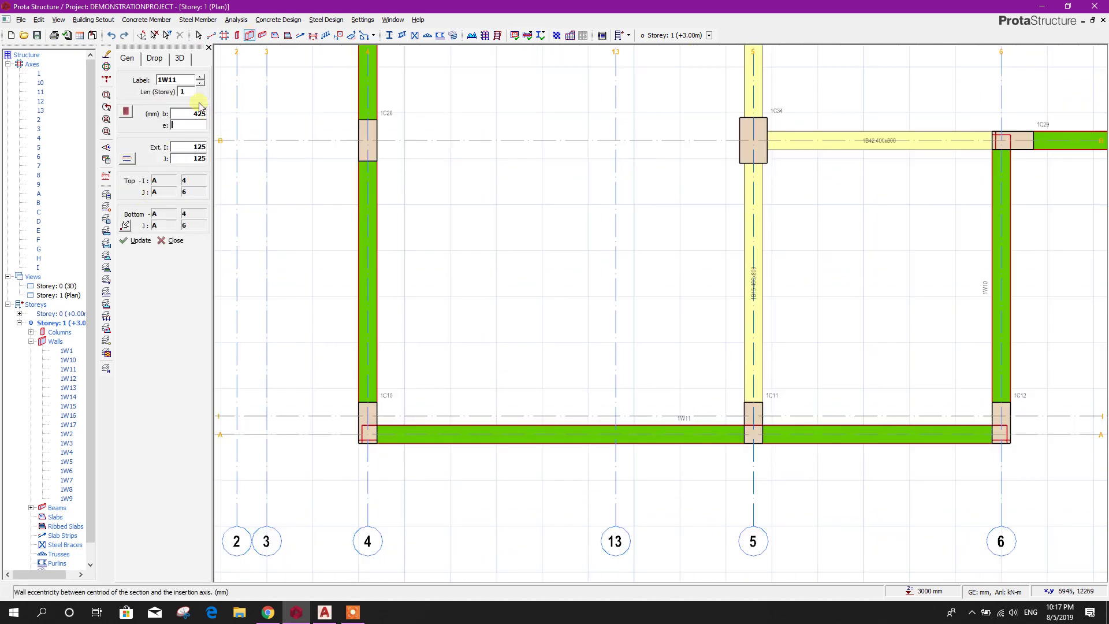
{"action": "left_click", "coordinate": [367, 416]}
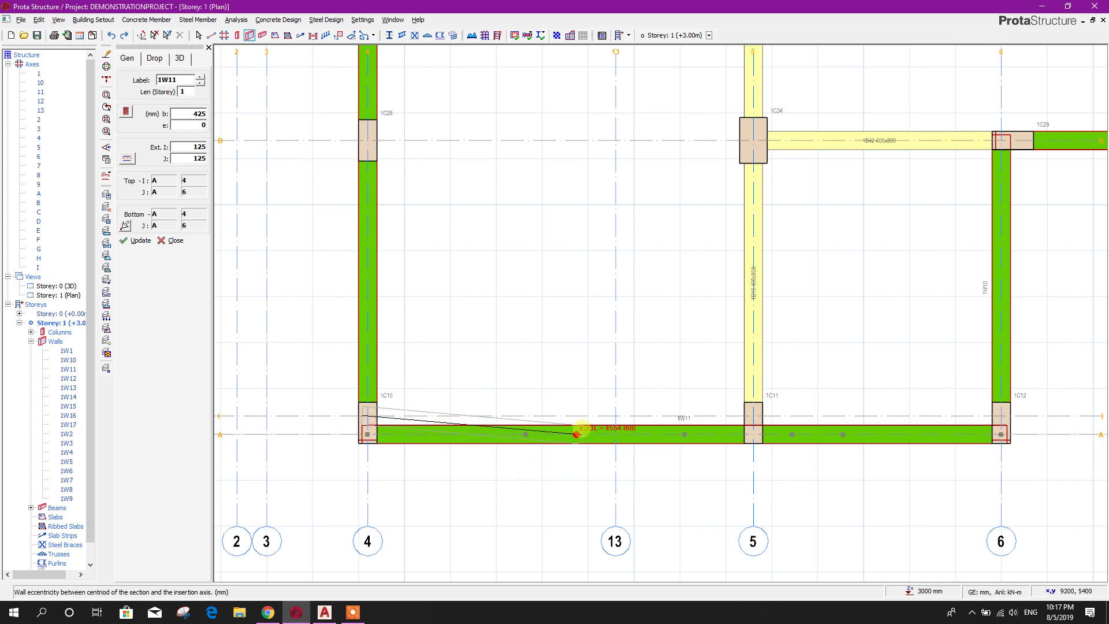
{"action": "left_click", "coordinate": [615, 415]}
{"action": "key", "text": "Escape"}
{"action": "scroll", "coordinate": [572, 335], "scroll_direction": "down", "scroll_amount": 3}
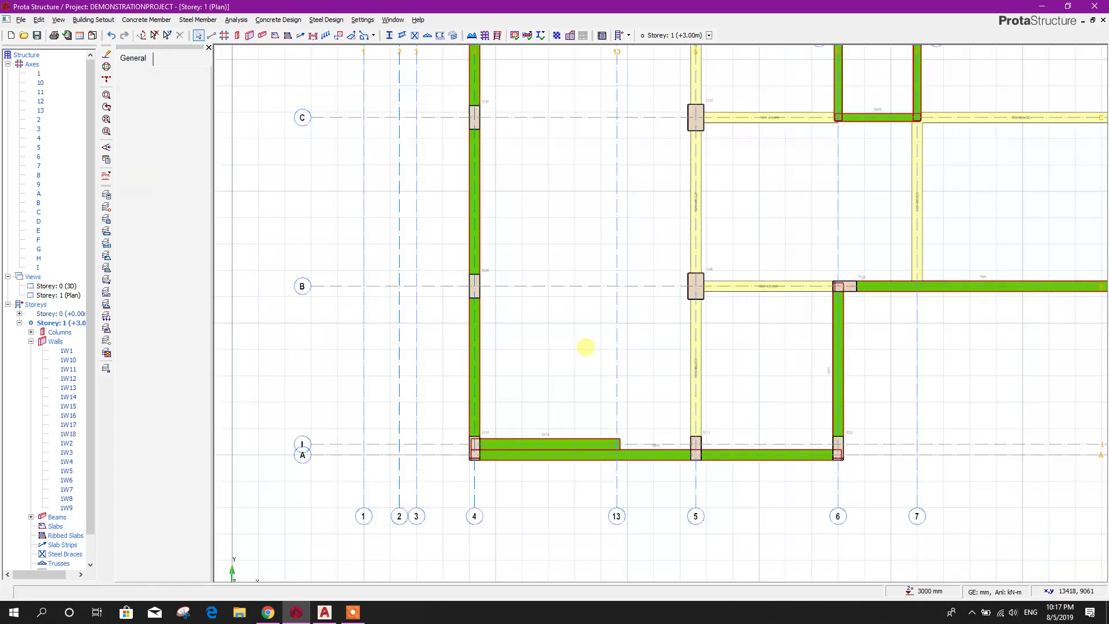
Slope the new wall between axes 4 and 13 into a ramp by setting its bottom insertion axis to H and updating it
{"action": "scroll", "coordinate": [599, 440], "scroll_direction": "up", "scroll_amount": 2}
{"action": "left_click", "coordinate": [580, 437]}
{"action": "right_click", "coordinate": [580, 437]}
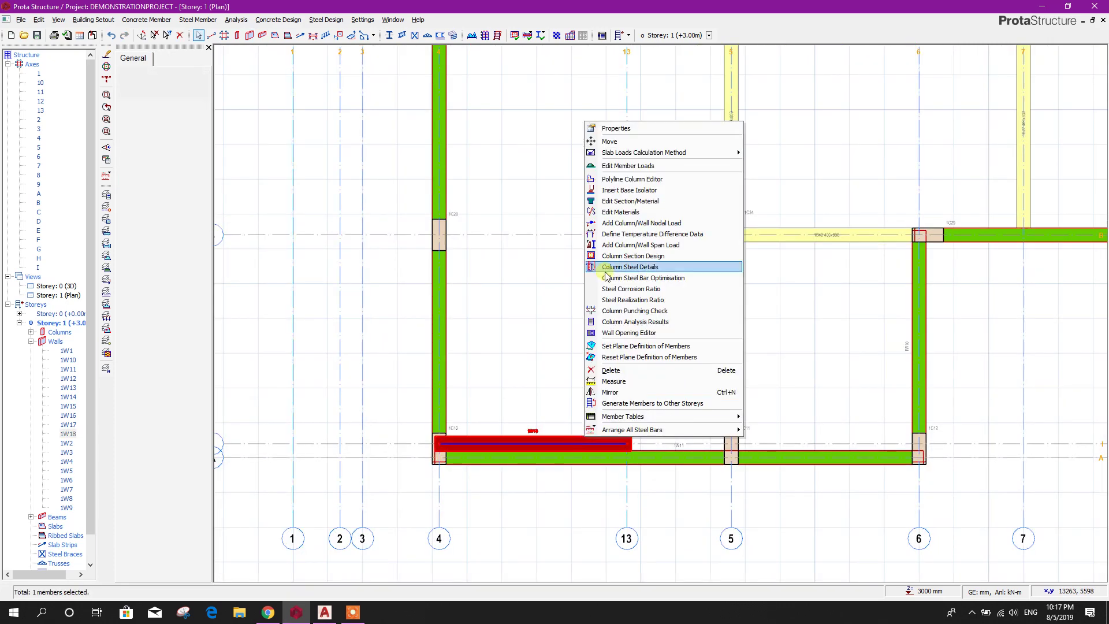
{"action": "left_click", "coordinate": [608, 130]}
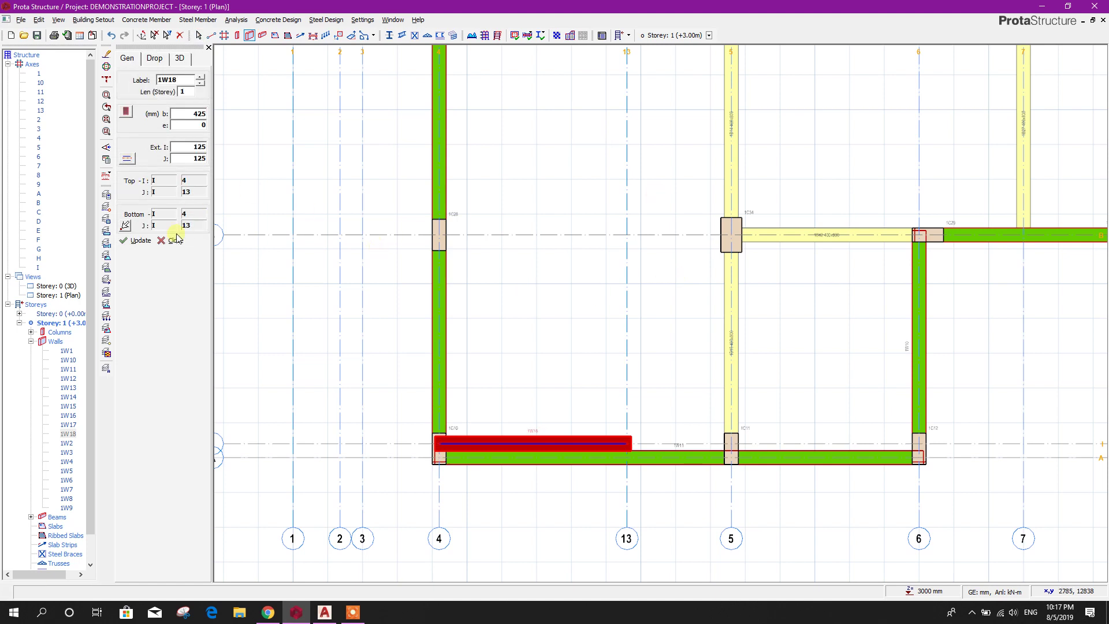
{"action": "left_click", "coordinate": [127, 230]}
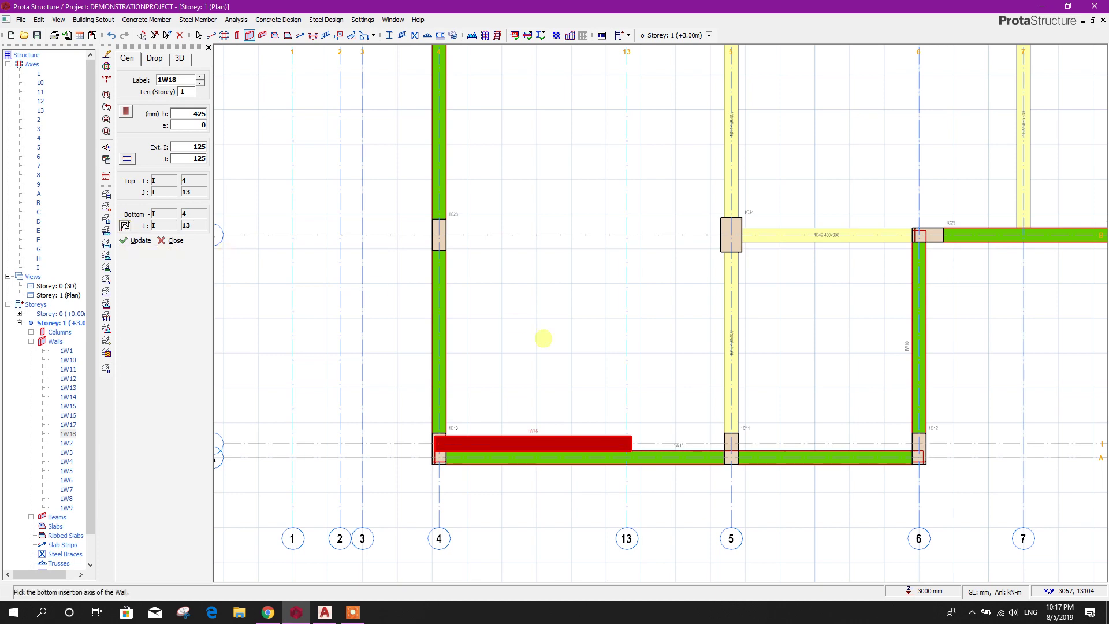
{"action": "scroll", "coordinate": [613, 404], "scroll_direction": "down", "scroll_amount": 3}
{"action": "middle_click_drag", "start_coordinate": [599, 283], "coordinate": [580, 438]}
{"action": "scroll", "coordinate": [491, 228], "scroll_direction": "up", "scroll_amount": 3}
{"action": "scroll", "coordinate": [492, 227], "scroll_direction": "down", "scroll_amount": 3}
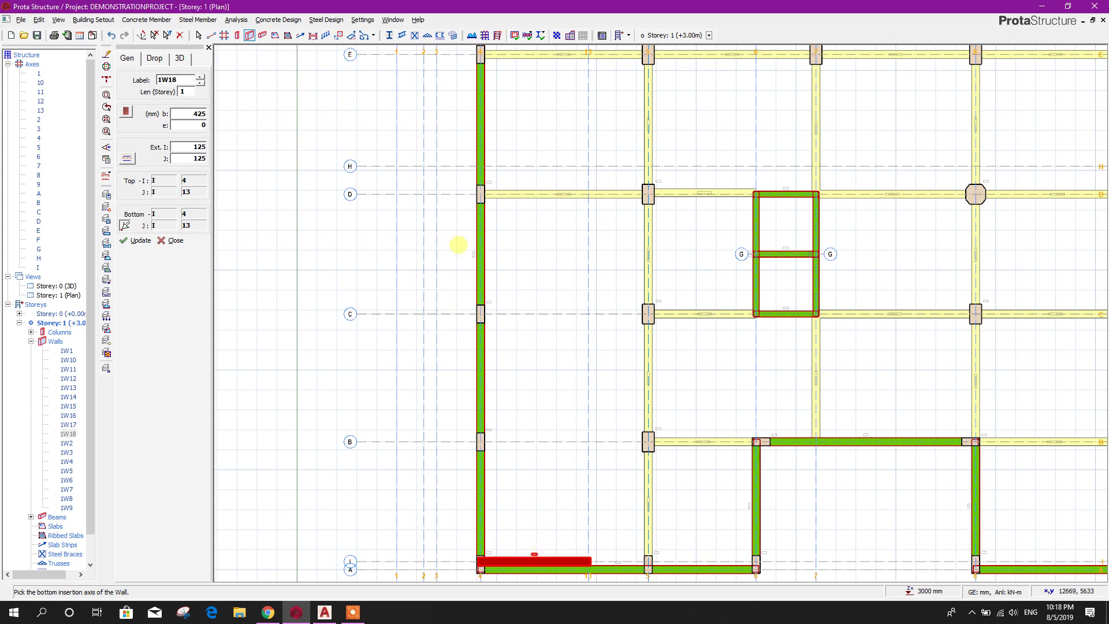
{"action": "left_click", "coordinate": [458, 167]}
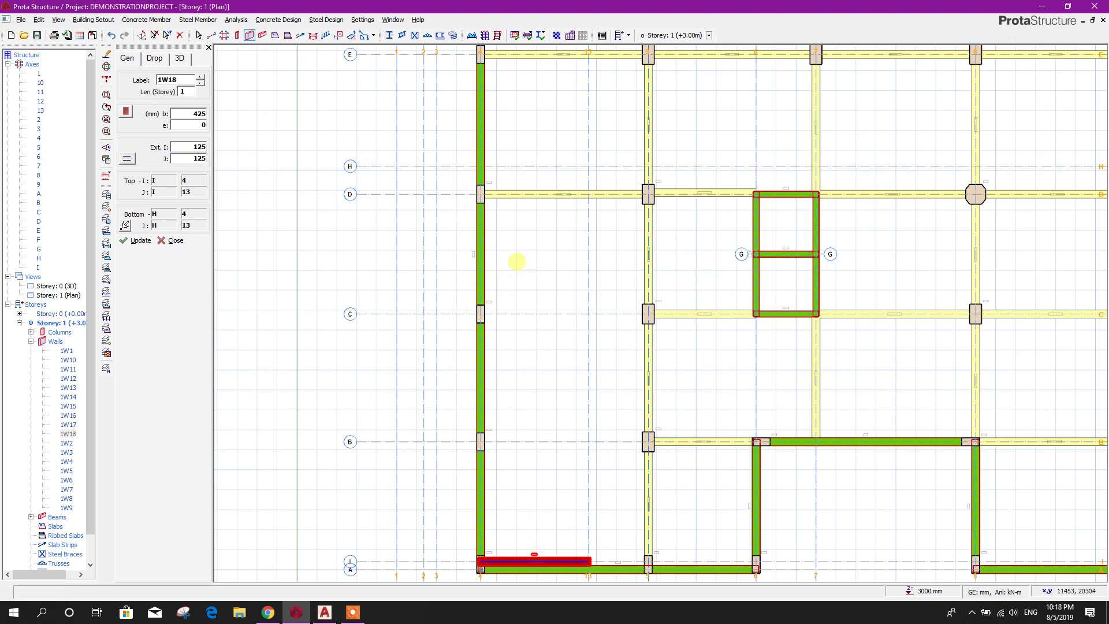
{"action": "left_click", "coordinate": [147, 246]}
{"action": "left_click_drag", "start_coordinate": [623, 240], "coordinate": [633, 341]}
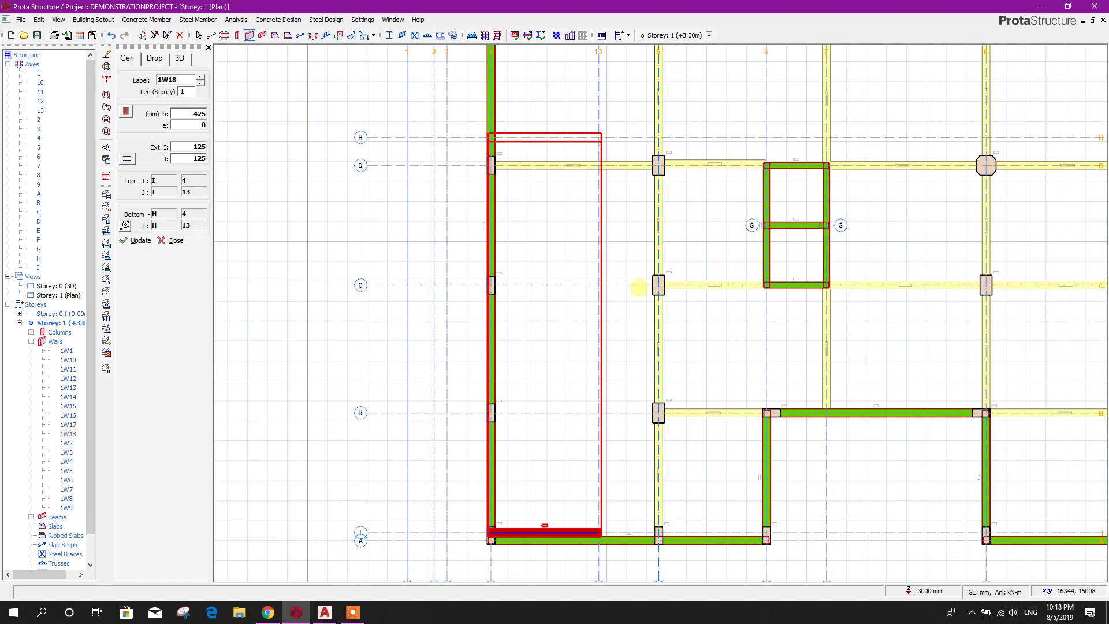
{"action": "key", "text": "Escape"}
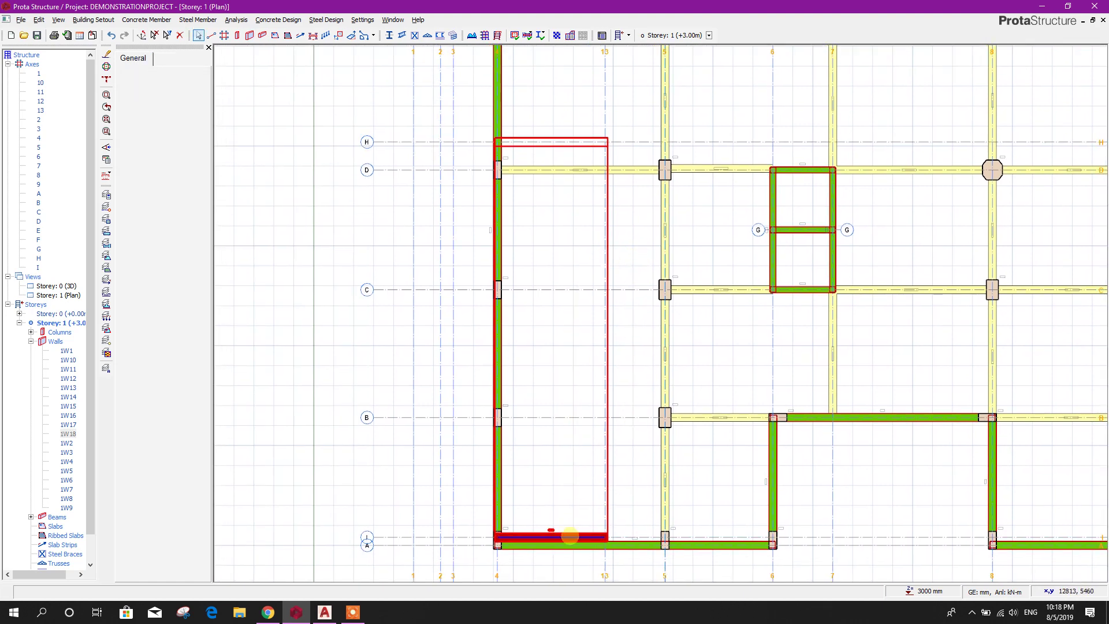
Open the Storey 0 3D view and examine the sloped ramp wall and its junction with the wall on axis A
{"action": "scroll", "coordinate": [557, 265], "scroll_direction": "down", "scroll_amount": 3}
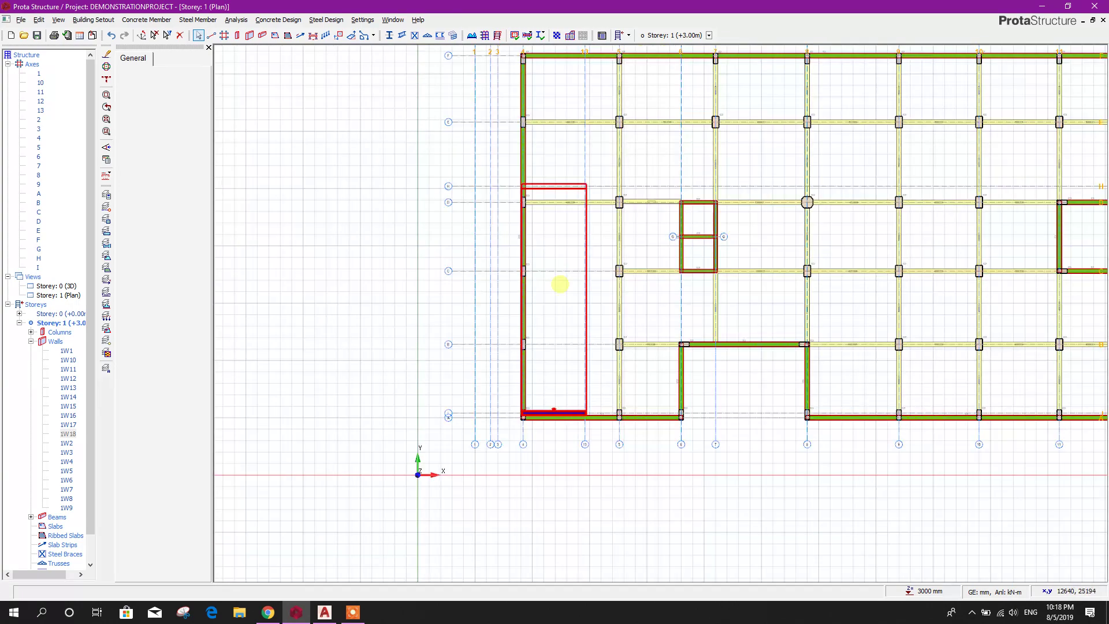
{"action": "left_click", "coordinate": [8, 65]}
{"action": "double_click", "coordinate": [68, 85]}
{"action": "middle_click_drag", "start_coordinate": [662, 397], "coordinate": [544, 337]}
{"action": "scroll", "coordinate": [579, 393], "scroll_direction": "up", "scroll_amount": 2}
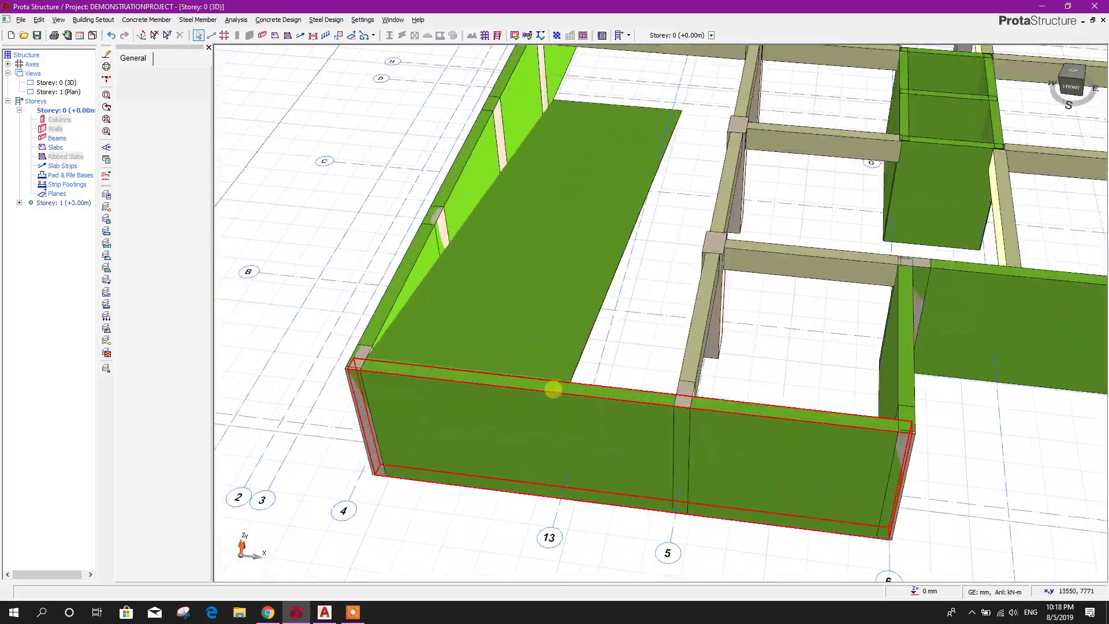
{"action": "mouse_move", "coordinate": [636, 346]}
{"action": "middle_mouse_down"}
{"action": "mouse_move", "coordinate": [527, 317]}
{"action": "mouse_move", "coordinate": [495, 283]}
{"action": "middle_mouse_up"}
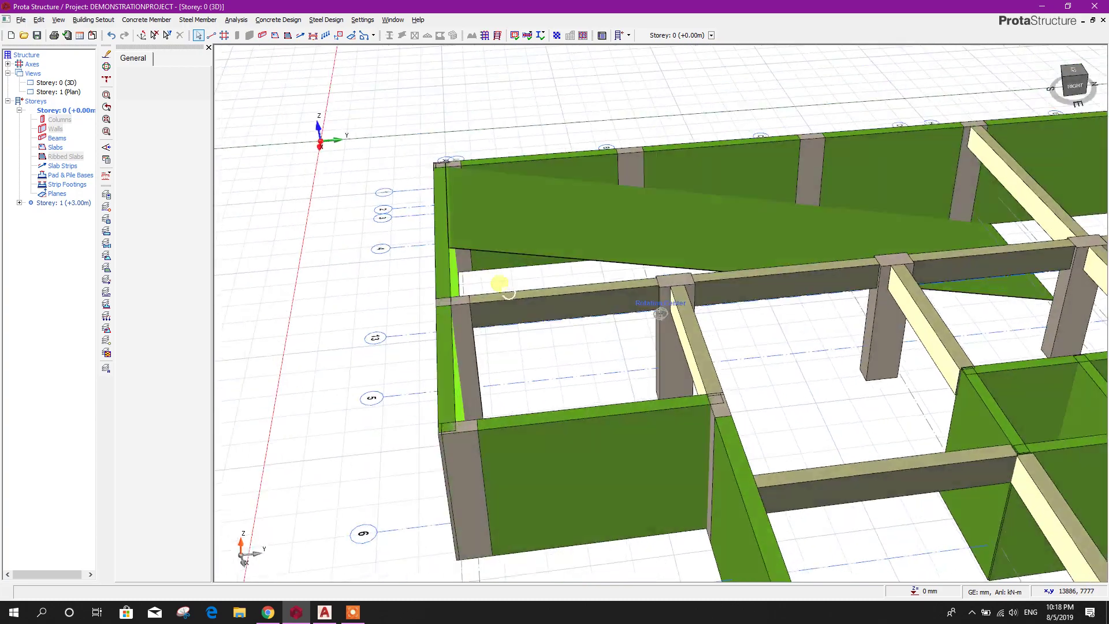
{"action": "scroll", "coordinate": [479, 252], "scroll_direction": "up", "scroll_amount": 5}
{"action": "scroll", "coordinate": [587, 358], "scroll_direction": "down", "scroll_amount": 4}
{"action": "middle_click_drag", "start_coordinate": [586, 359], "coordinate": [614, 362]}
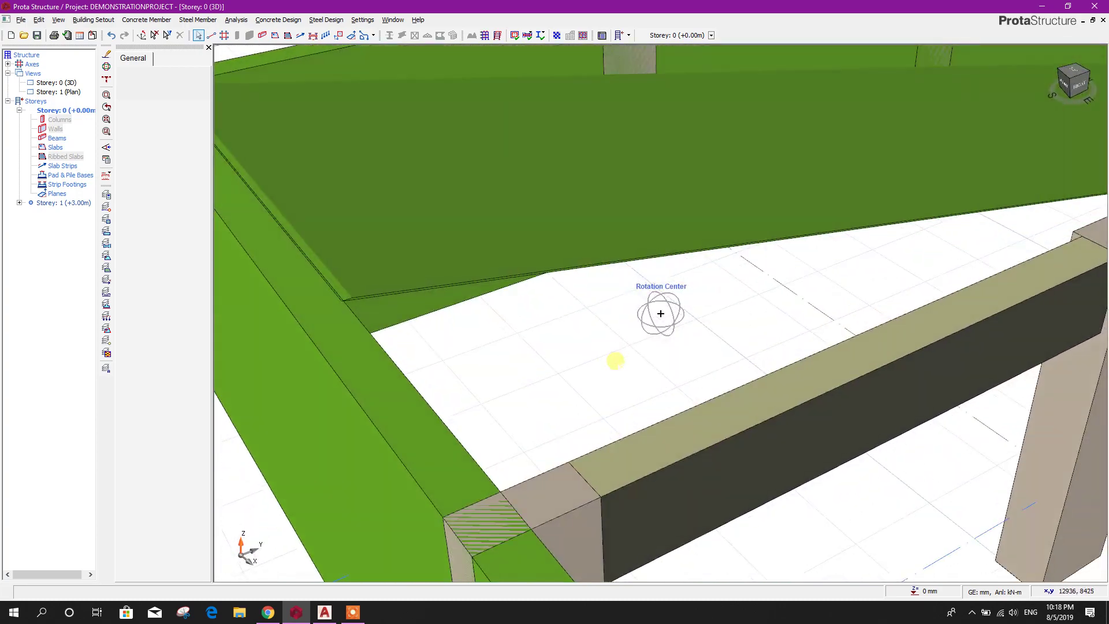
{"action": "scroll", "coordinate": [386, 304], "scroll_direction": "up", "scroll_amount": 5}
{"action": "middle_click_drag", "start_coordinate": [415, 344], "coordinate": [606, 398]}
{"action": "scroll", "coordinate": [458, 221], "scroll_direction": "down", "scroll_amount": 4}
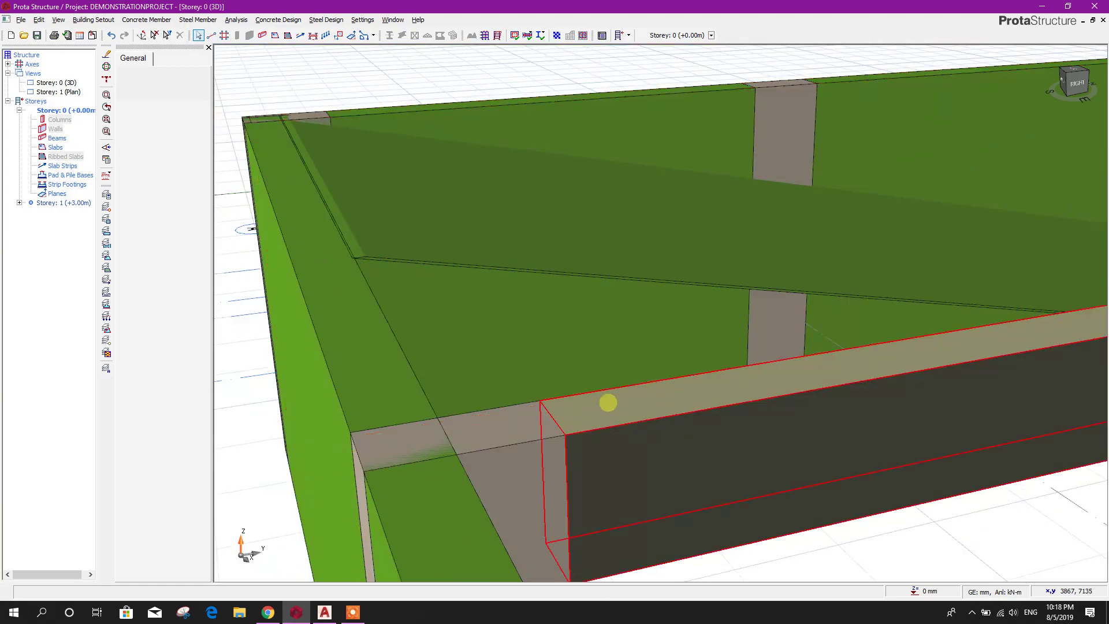
{"action": "scroll", "coordinate": [426, 267], "scroll_direction": "up", "scroll_amount": 2}
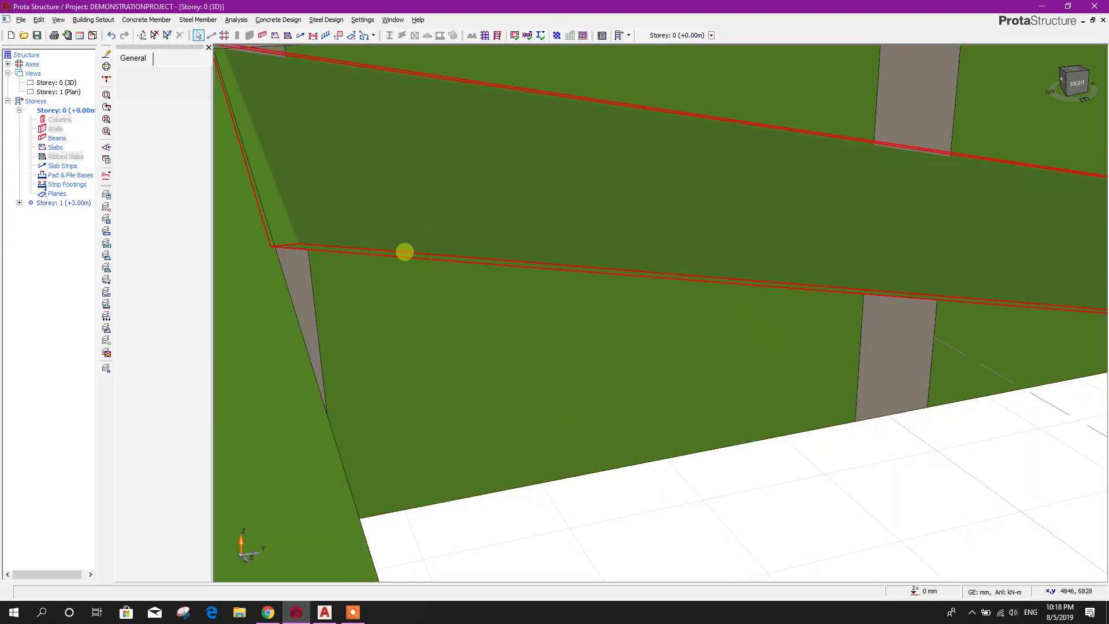
{"action": "scroll", "coordinate": [404, 253], "scroll_direction": "down", "scroll_amount": 4}
{"action": "middle_click_drag", "start_coordinate": [562, 391], "coordinate": [718, 358]}
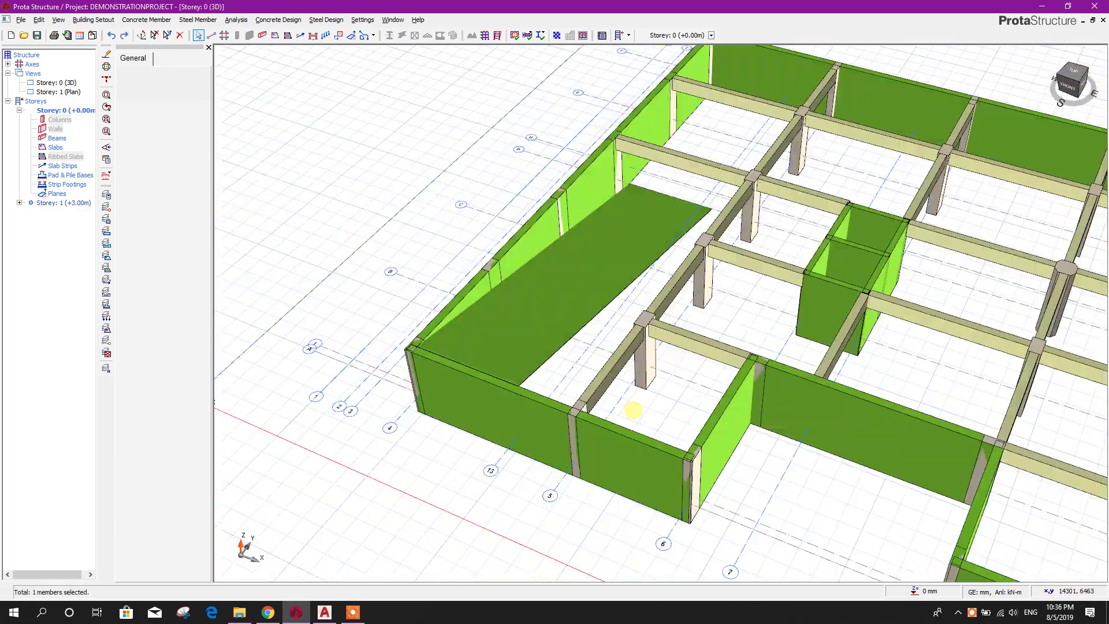
Select the ramp wall in the 3D model and examine its full slope and its lower end near axis H
{"action": "middle_click_drag", "start_coordinate": [631, 347], "coordinate": [638, 312]}
{"action": "scroll", "coordinate": [642, 403], "scroll_direction": "up", "scroll_amount": 3}
{"action": "scroll", "coordinate": [577, 382], "scroll_direction": "up", "scroll_amount": 2}
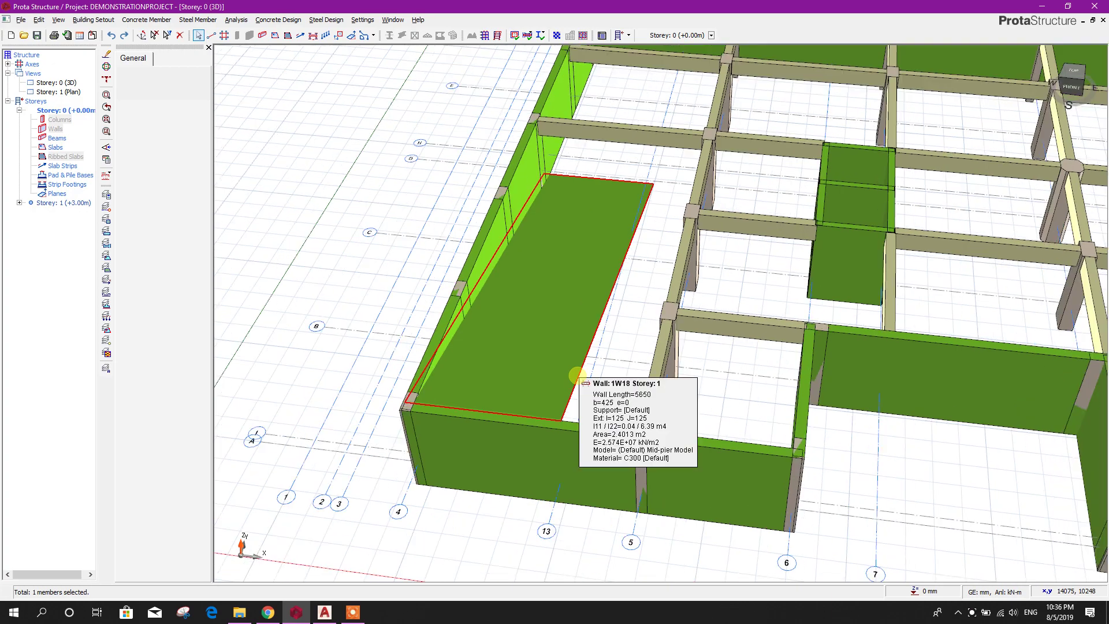
{"action": "scroll", "coordinate": [701, 404], "scroll_direction": "up", "scroll_amount": 2}
{"action": "middle_click_drag", "start_coordinate": [711, 387], "coordinate": [707, 441]}
{"action": "left_click", "coordinate": [626, 298]}
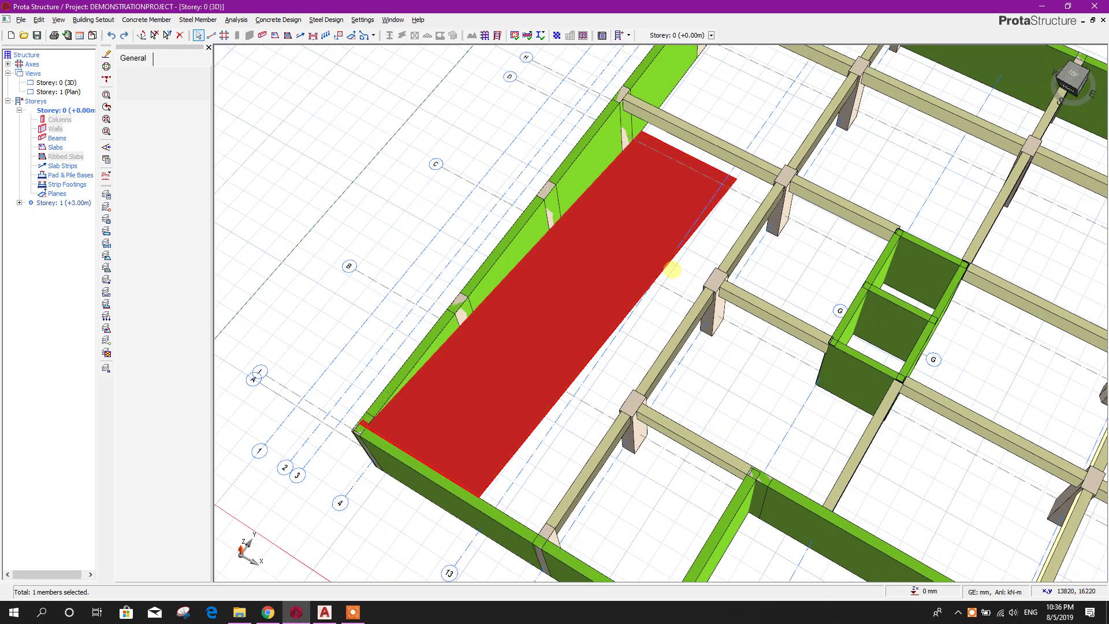
{"action": "middle_click_drag", "start_coordinate": [675, 250], "coordinate": [656, 257]}
{"action": "scroll", "coordinate": [656, 258], "scroll_direction": "up", "scroll_amount": 2}
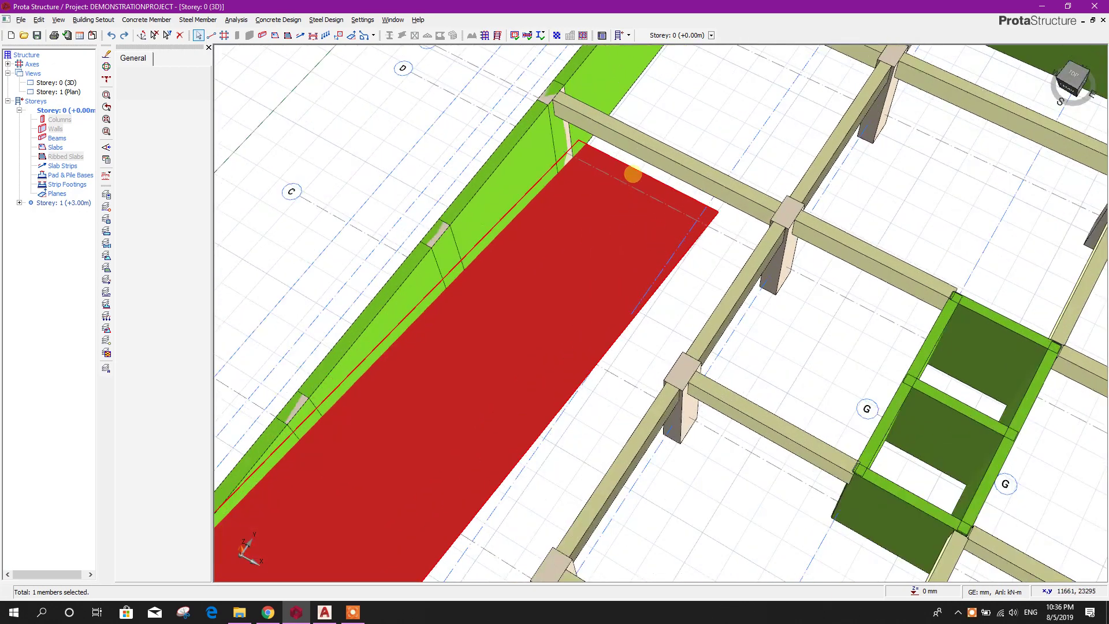
{"action": "middle_click_drag", "start_coordinate": [703, 230], "coordinate": [726, 280]}
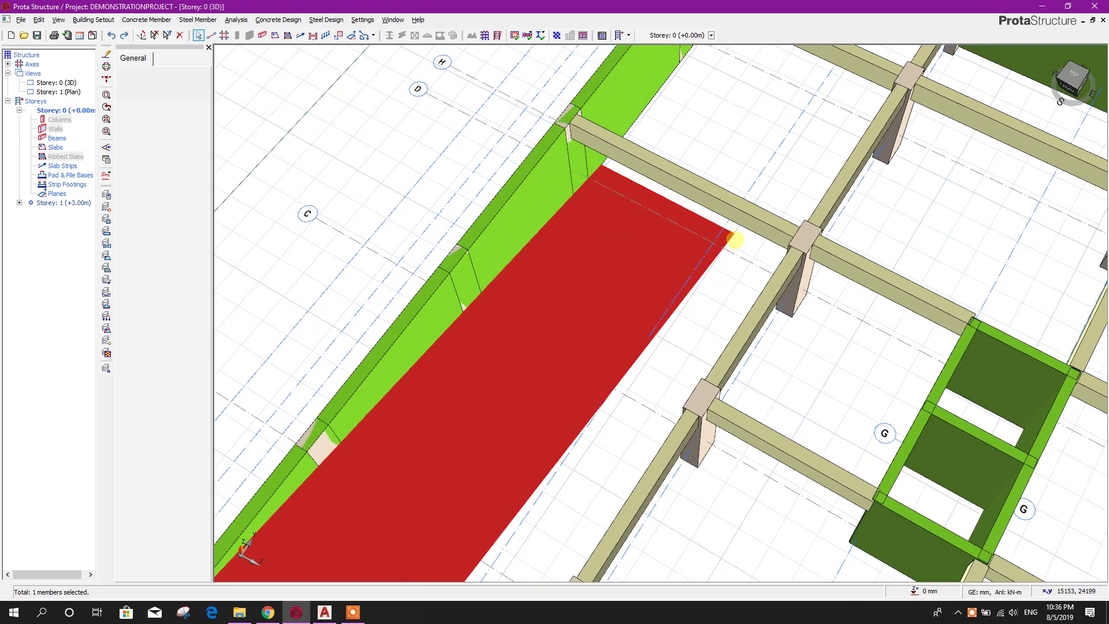
{"action": "scroll", "coordinate": [729, 240], "scroll_direction": "down", "scroll_amount": 3}
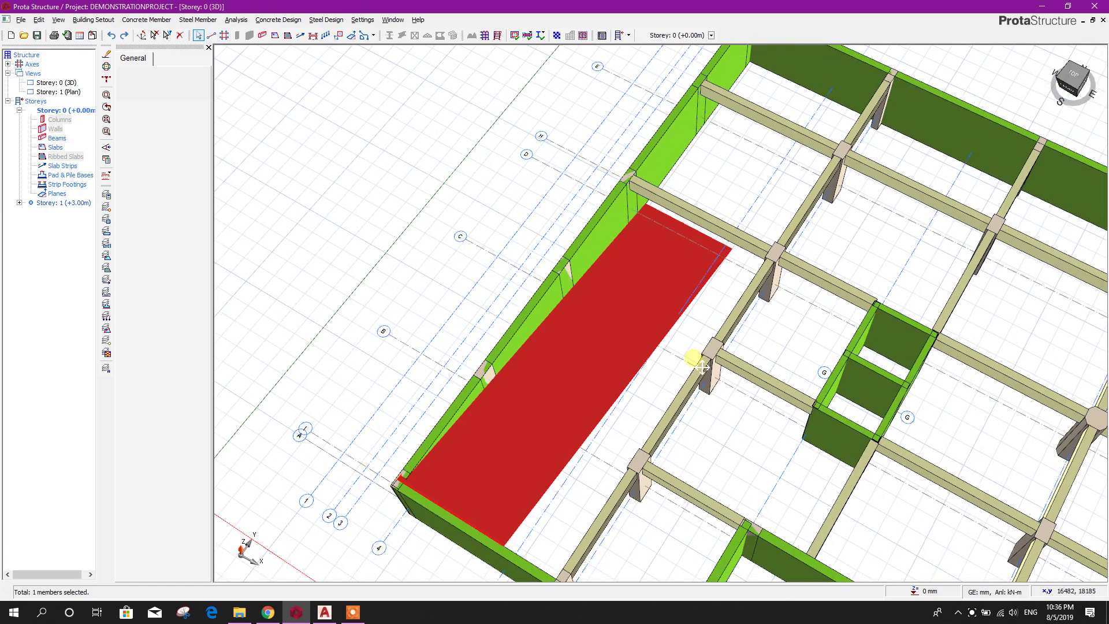
Open the Storey 1 plan and examine both ends of the ramp wall on axis I, at axis 4 and axis 13
{"action": "scroll", "coordinate": [571, 366], "scroll_direction": "up", "scroll_amount": 5}
{"action": "scroll", "coordinate": [413, 279], "scroll_direction": "up", "scroll_amount": 5}
{"action": "scroll", "coordinate": [383, 296], "scroll_direction": "down", "scroll_amount": 4}
{"action": "double_click", "coordinate": [59, 92]}
{"action": "scroll", "coordinate": [458, 349], "scroll_direction": "up", "scroll_amount": 4}
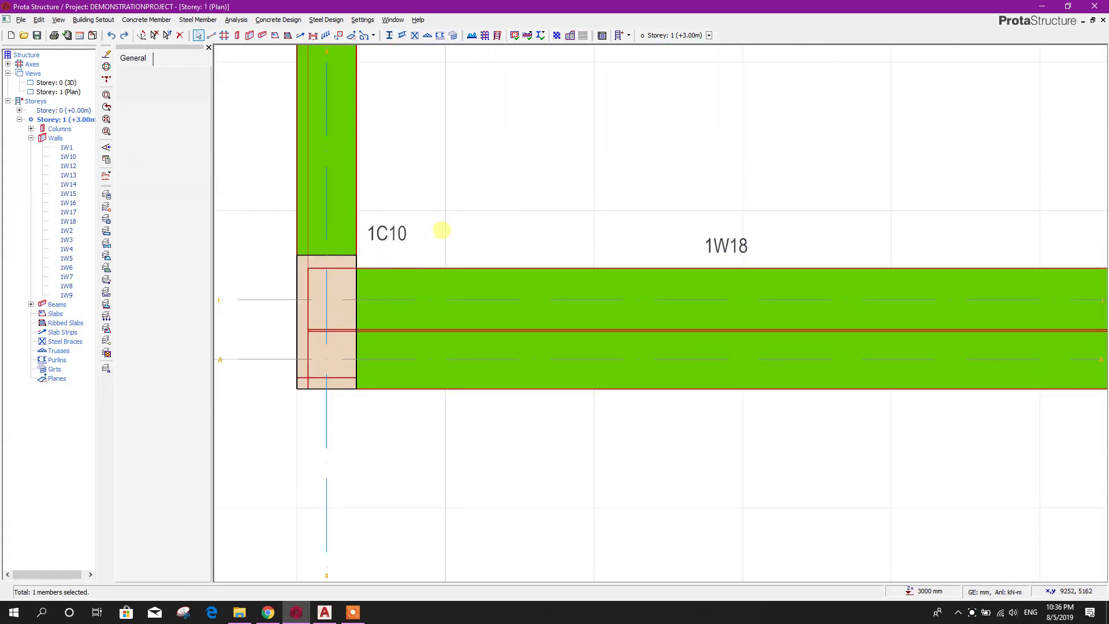
{"action": "middle_click_drag", "start_coordinate": [440, 230], "coordinate": [513, 229]}
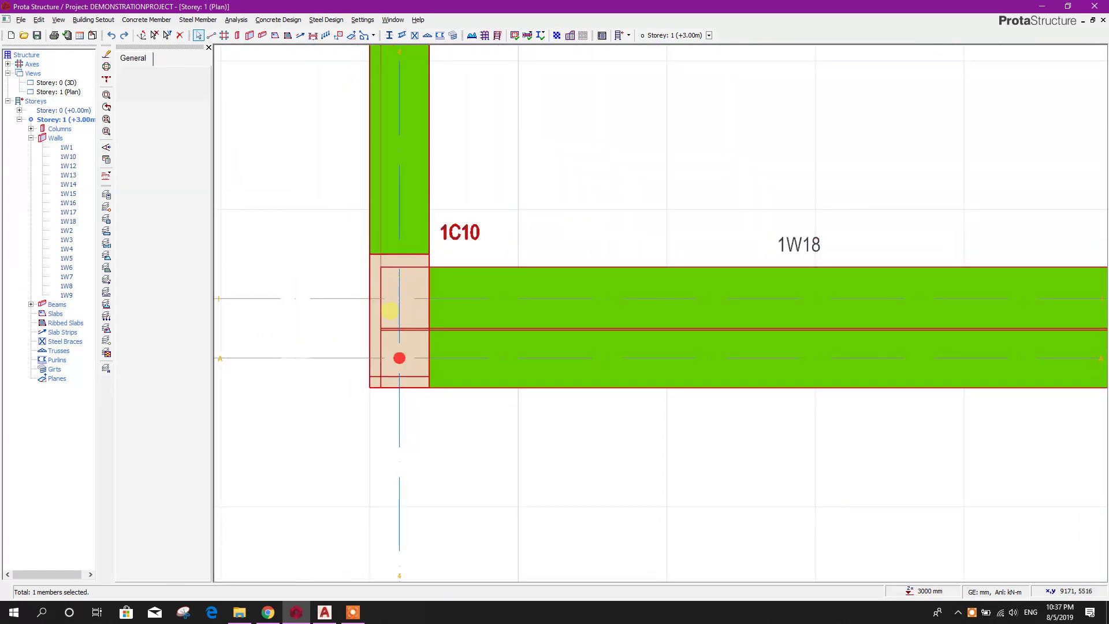
{"action": "scroll", "coordinate": [389, 310], "scroll_direction": "down", "scroll_amount": 5}
{"action": "scroll", "coordinate": [656, 317], "scroll_direction": "up", "scroll_amount": 5}
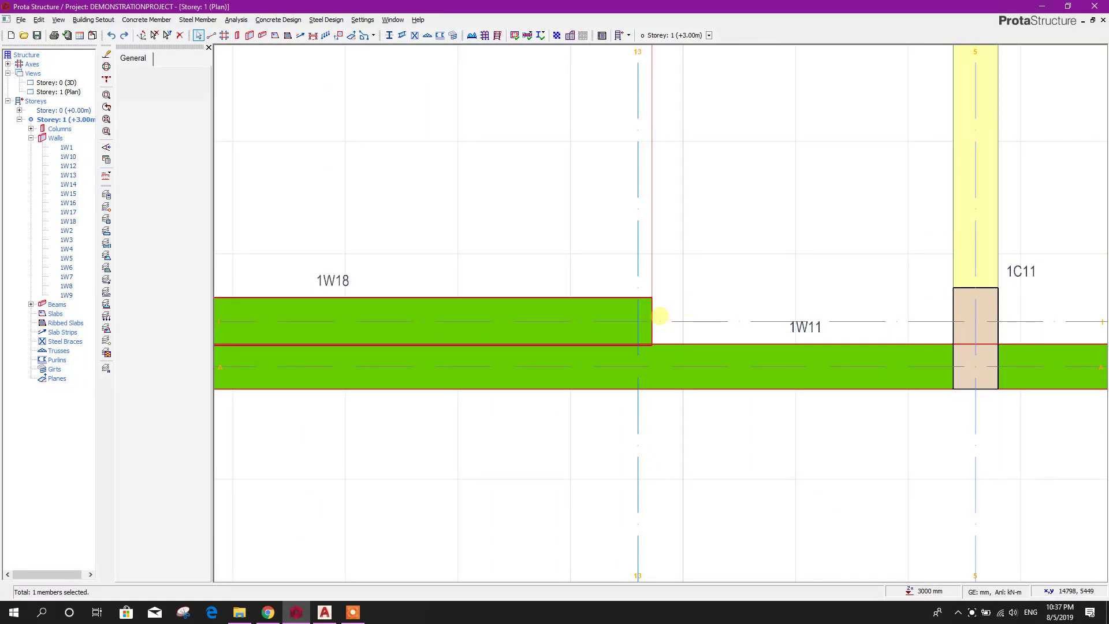
{"action": "scroll", "coordinate": [657, 317], "scroll_direction": "down", "scroll_amount": 2}
{"action": "middle_click_drag", "start_coordinate": [658, 319], "coordinate": [642, 348]}
{"action": "scroll", "coordinate": [643, 349], "scroll_direction": "up", "scroll_amount": 2}
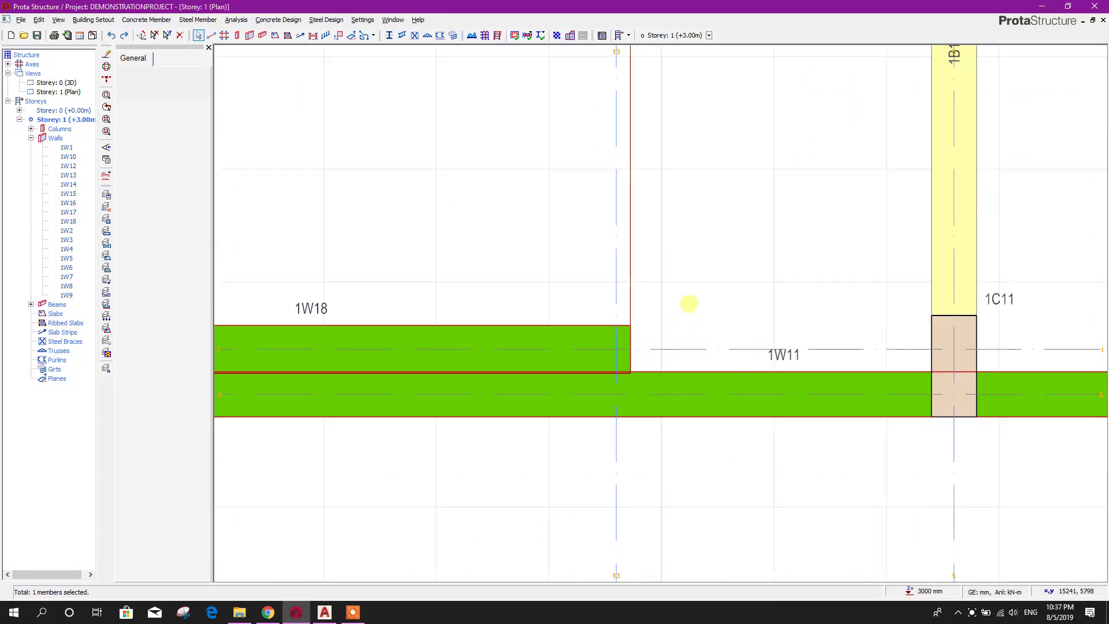
{"action": "scroll", "coordinate": [688, 303], "scroll_direction": "down", "scroll_amount": 1}
{"action": "middle_click_drag", "start_coordinate": [688, 303], "coordinate": [698, 338]}
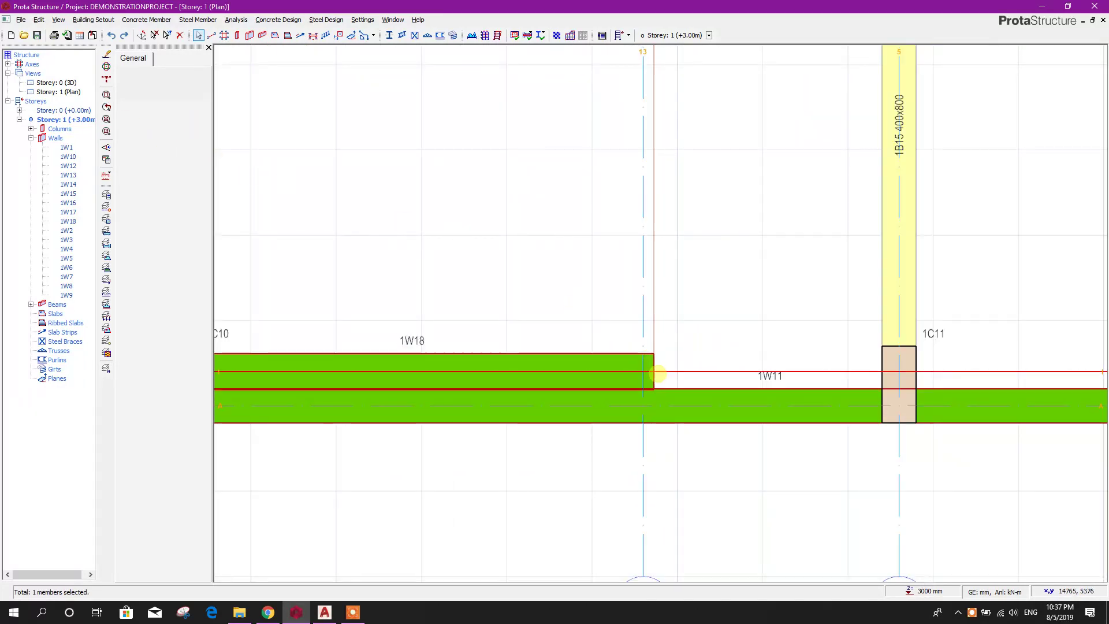
{"action": "middle_click_drag", "start_coordinate": [680, 363], "coordinate": [697, 307]}
{"action": "scroll", "coordinate": [649, 325], "scroll_direction": "up", "scroll_amount": 3}
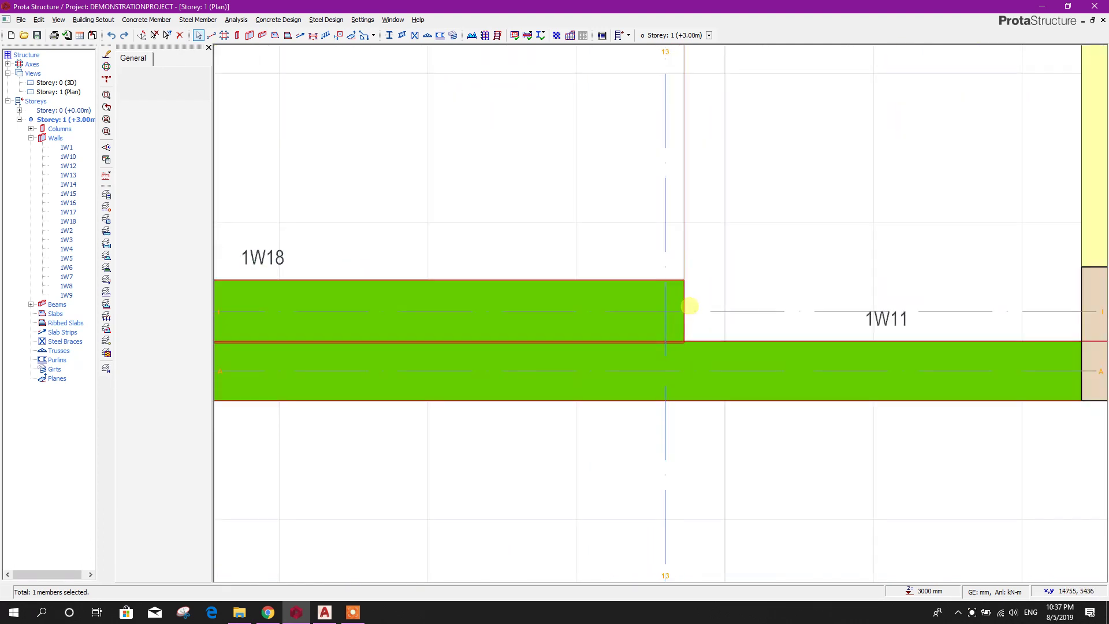
{"action": "scroll", "coordinate": [698, 301], "scroll_direction": "down", "scroll_amount": 3}
{"action": "middle_click_drag", "start_coordinate": [731, 262], "coordinate": [742, 323]}
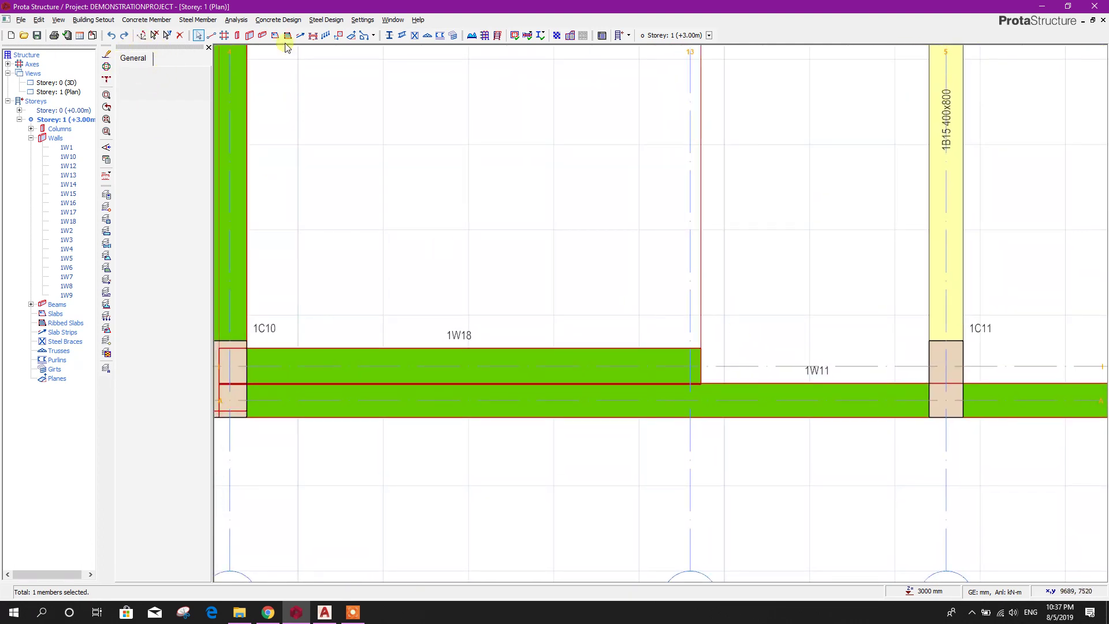
Insert a 400 x 400 mm column at the intersection of axes I and 13
{"action": "left_click", "coordinate": [235, 35]}
{"action": "double_click", "coordinate": [179, 114]}
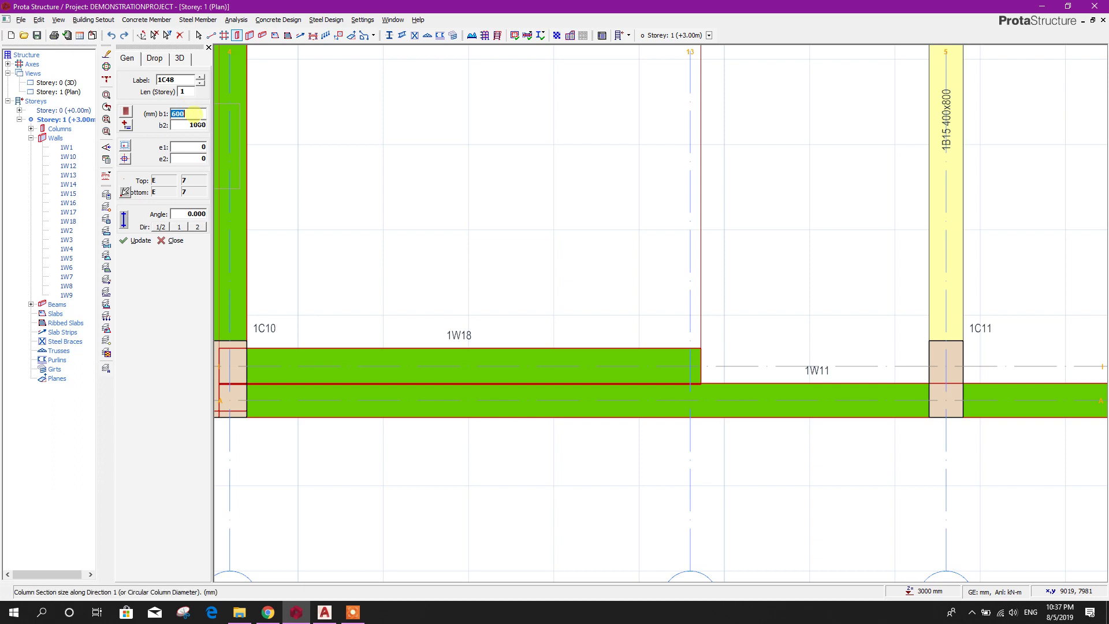
{"action": "type", "text": "400"}
{"action": "double_click", "coordinate": [199, 126]}
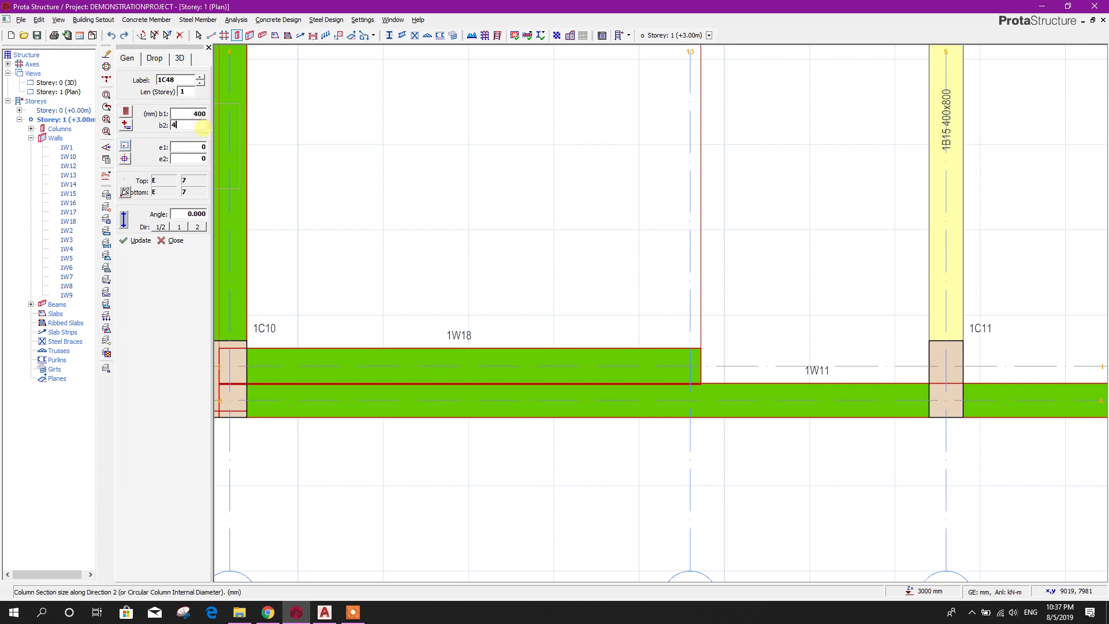
{"action": "double_click", "coordinate": [199, 115]}
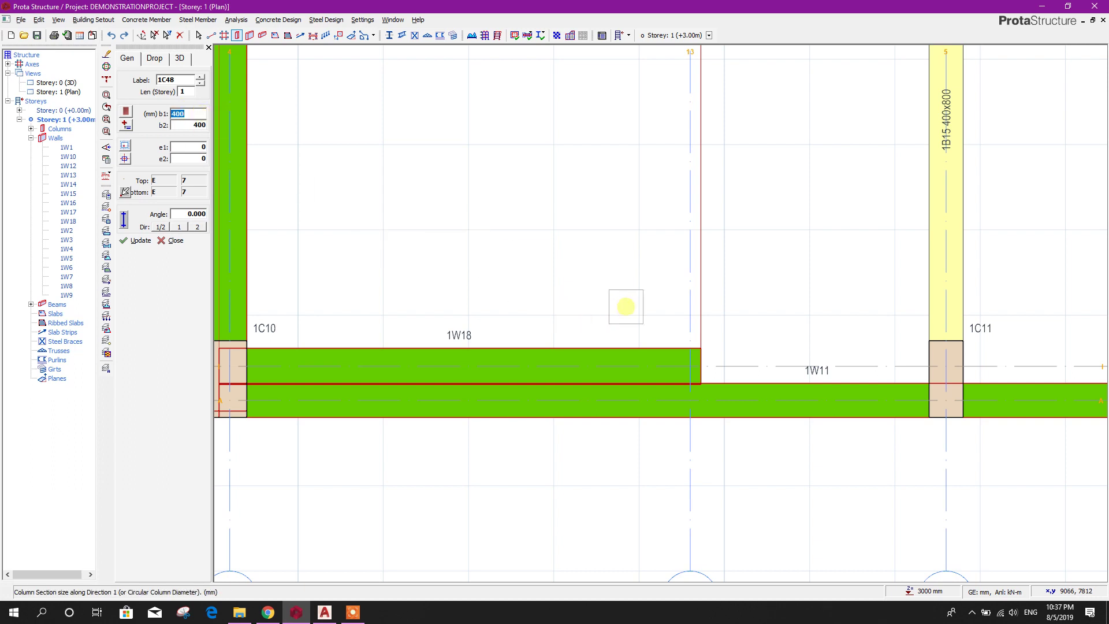
{"action": "middle_click_drag", "start_coordinate": [625, 307], "coordinate": [547, 258]}
{"action": "left_click", "coordinate": [615, 312]}
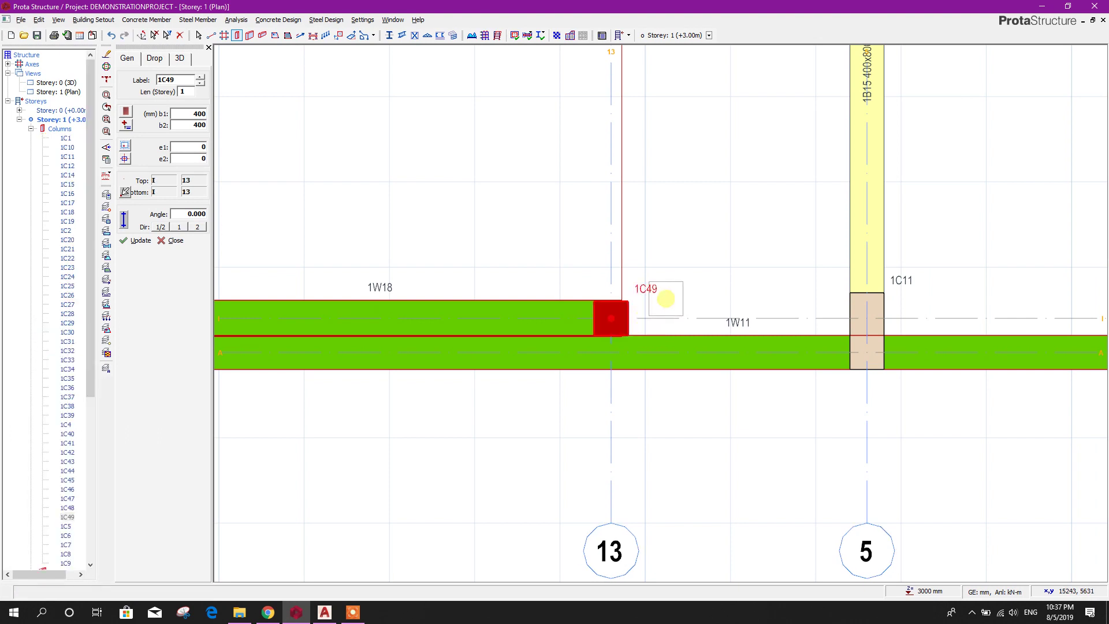
{"action": "key", "text": "Escape"}
Nudge the new column at I/13 toward axis 4 until its outer face is flush with the ramp wall's end
{"action": "scroll", "coordinate": [651, 282], "scroll_direction": "up", "scroll_amount": 2}
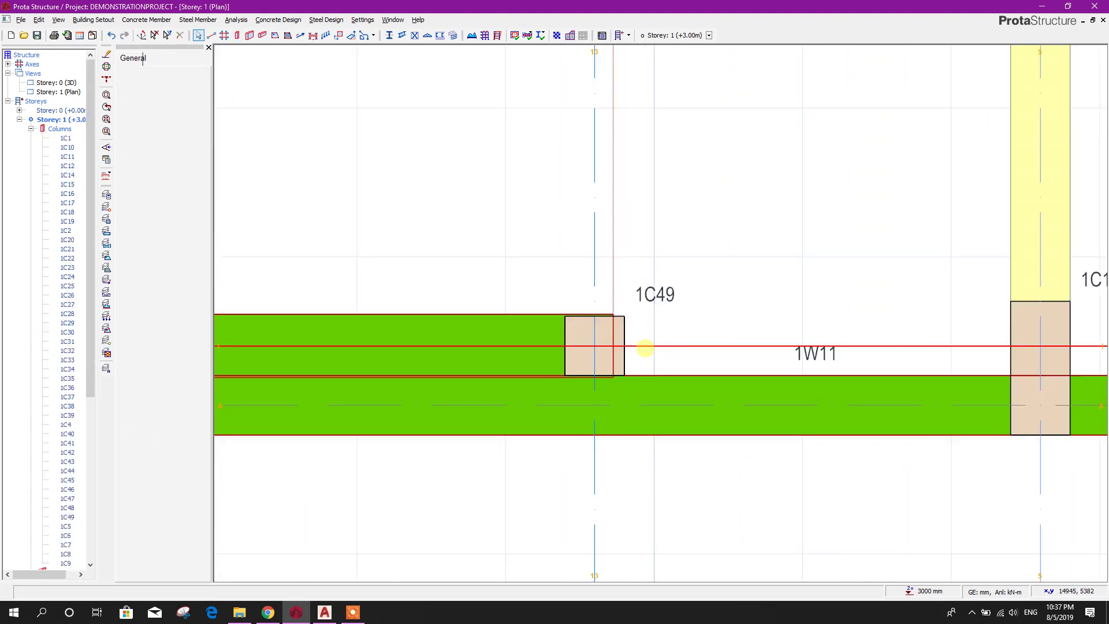
{"action": "left_click", "coordinate": [625, 331]}
{"action": "left_click", "coordinate": [699, 291]}
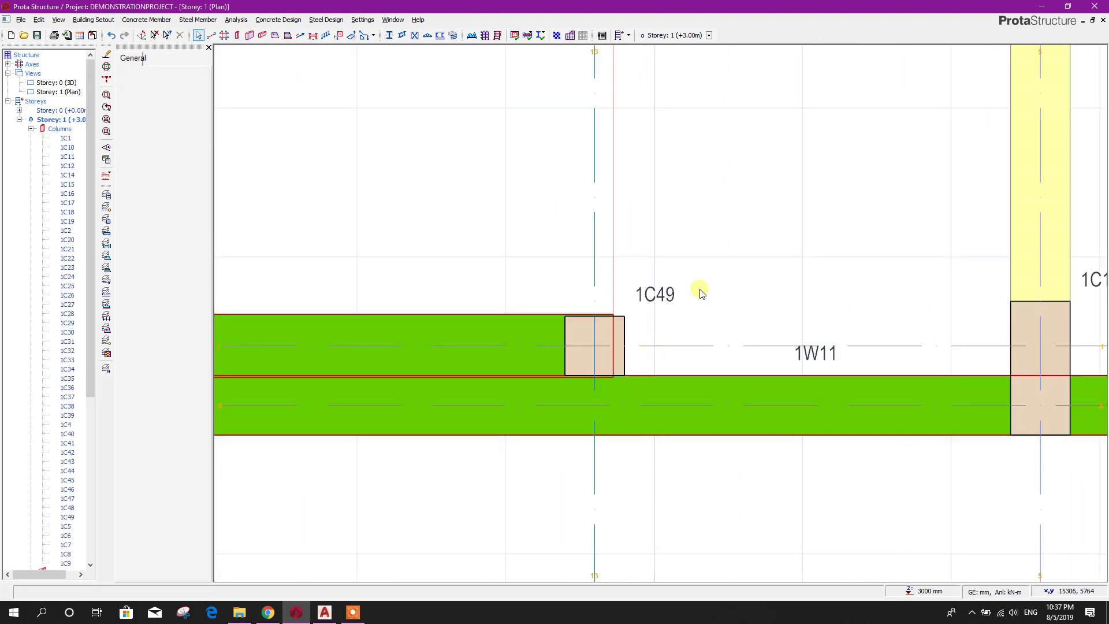
{"action": "left_click", "coordinate": [623, 321]}
{"action": "key", "text": "ctrl+Left"}
{"action": "key", "text": "ctrl+Left"}
{"action": "key", "text": "ctrl+Left"}
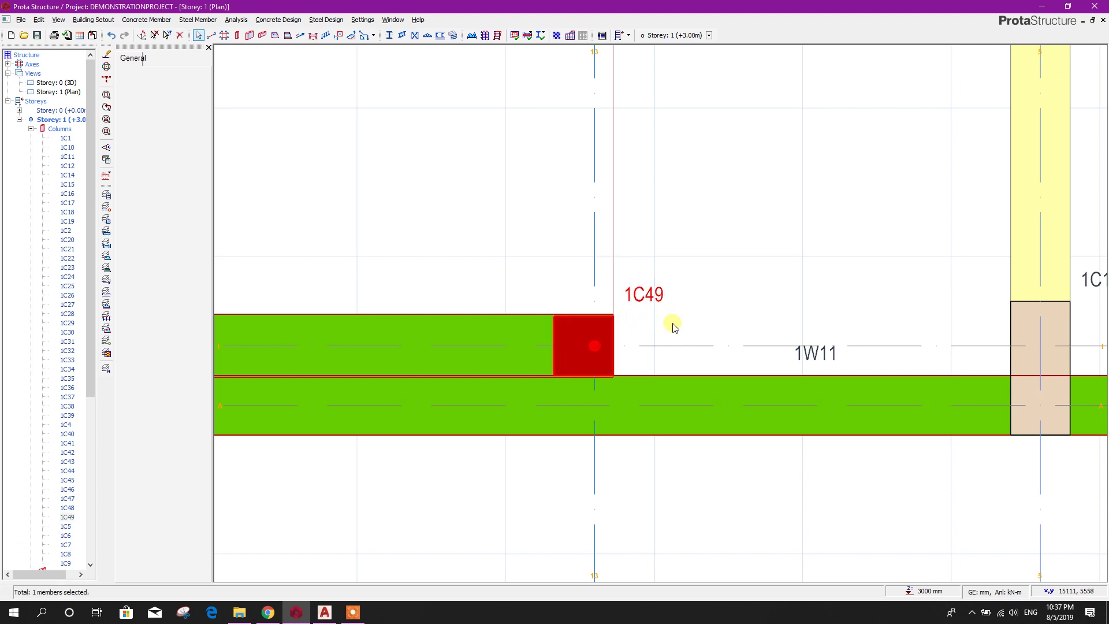
{"action": "key", "text": "Escape"}
Open the Storey 0 3D view and examine the core walls around axis G
{"action": "scroll", "coordinate": [694, 299], "scroll_direction": "down", "scroll_amount": 7}
{"action": "middle_click_drag", "start_coordinate": [736, 245], "coordinate": [711, 343]}
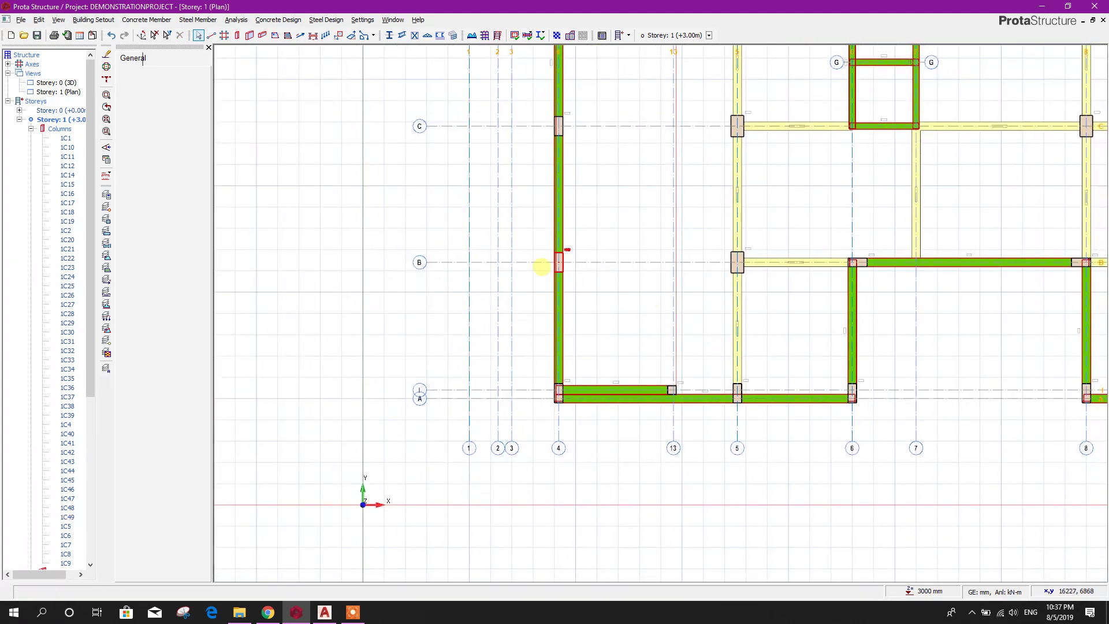
{"action": "double_click", "coordinate": [56, 83]}
{"action": "scroll", "coordinate": [613, 332], "scroll_direction": "down", "scroll_amount": 1}
{"action": "mouse_move", "coordinate": [614, 332]}
{"action": "middle_mouse_down"}
{"action": "mouse_move", "coordinate": [791, 381]}
{"action": "mouse_move", "coordinate": [733, 355]}
{"action": "mouse_move", "coordinate": [745, 367]}
{"action": "mouse_move", "coordinate": [710, 355]}
{"action": "mouse_move", "coordinate": [673, 371]}
{"action": "mouse_move", "coordinate": [871, 364]}
{"action": "mouse_move", "coordinate": [718, 317]}
{"action": "mouse_move", "coordinate": [693, 383]}
{"action": "mouse_move", "coordinate": [702, 362]}
{"action": "mouse_move", "coordinate": [639, 307]}
{"action": "mouse_move", "coordinate": [789, 416]}
{"action": "mouse_move", "coordinate": [819, 338]}
{"action": "mouse_move", "coordinate": [811, 376]}
{"action": "mouse_move", "coordinate": [750, 335]}
{"action": "mouse_move", "coordinate": [774, 367]}
{"action": "mouse_move", "coordinate": [727, 404]}
{"action": "mouse_move", "coordinate": [658, 379]}
{"action": "mouse_move", "coordinate": [663, 334]}
{"action": "mouse_move", "coordinate": [555, 324]}
{"action": "mouse_move", "coordinate": [626, 420]}
{"action": "mouse_move", "coordinate": [641, 370]}
{"action": "mouse_move", "coordinate": [651, 458]}
{"action": "mouse_move", "coordinate": [563, 383]}
{"action": "mouse_move", "coordinate": [638, 322]}
{"action": "mouse_move", "coordinate": [663, 372]}
{"action": "mouse_move", "coordinate": [649, 383]}
{"action": "middle_mouse_up"}
{"action": "left_click", "coordinate": [649, 384]}
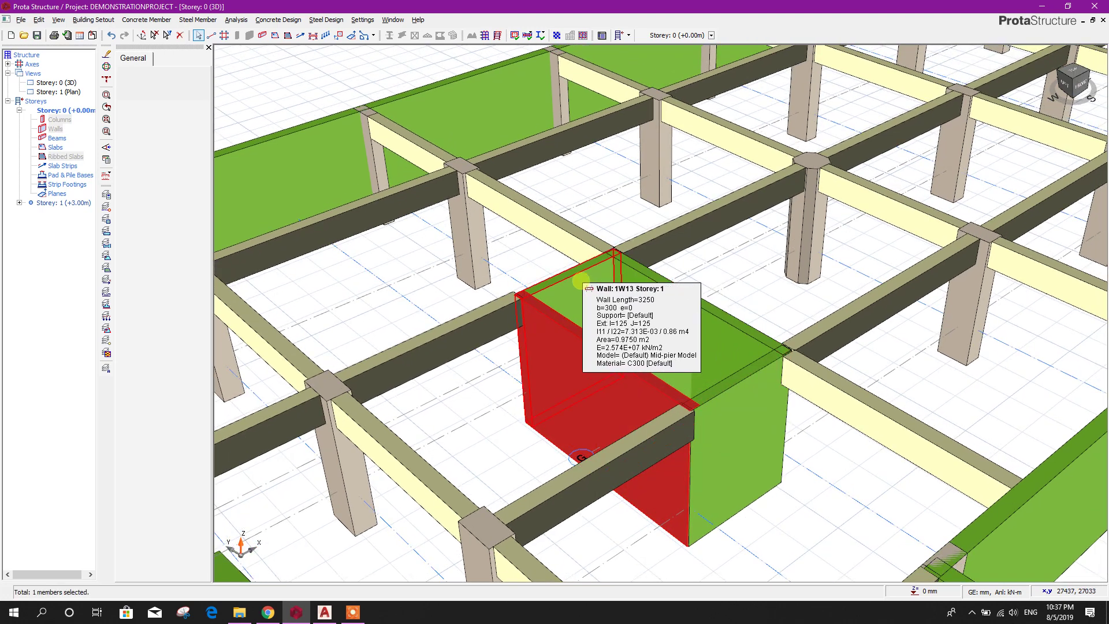
{"action": "key", "text": "Escape"}
{"action": "middle_click_drag", "start_coordinate": [784, 445], "coordinate": [772, 453]}
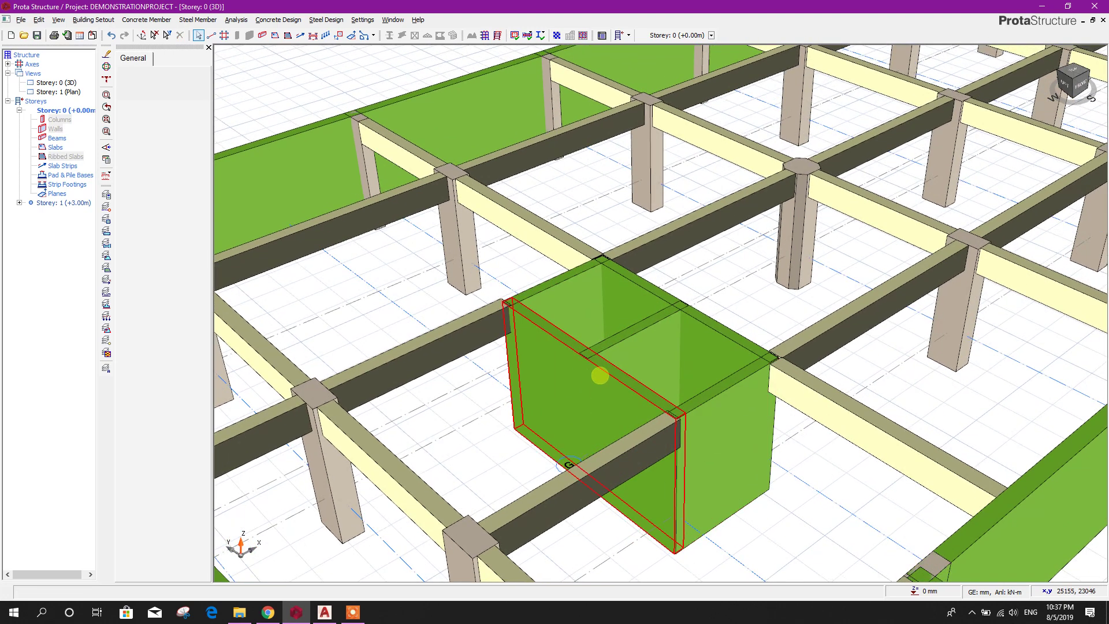
Try to merge the five core walls by selecting them all in the 3D model
{"action": "left_click", "coordinate": [600, 373]}
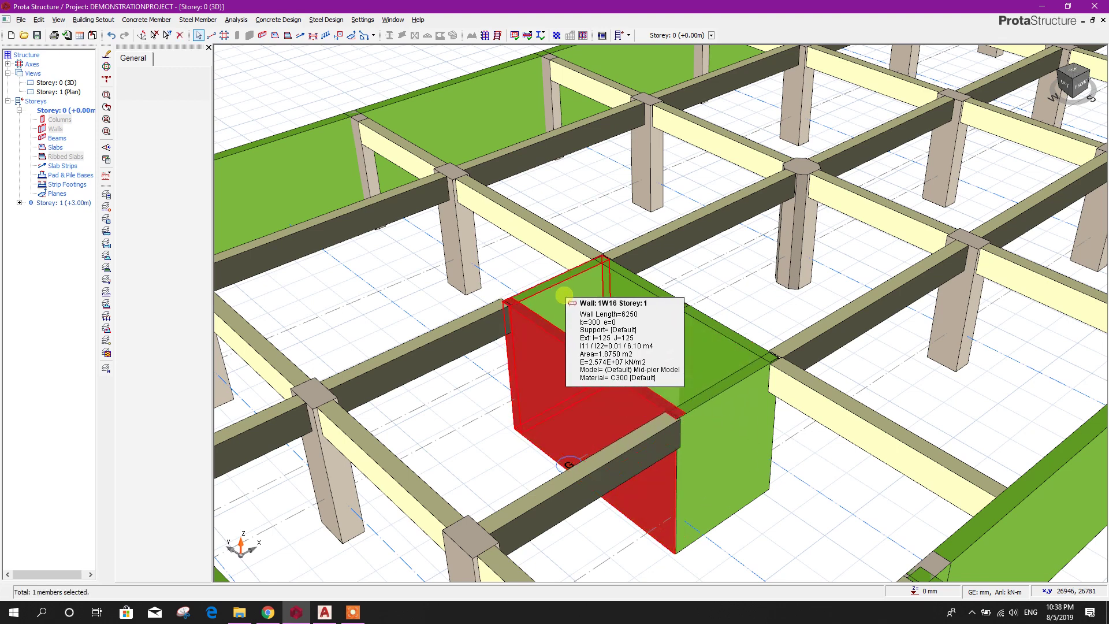
{"action": "left_click", "coordinate": [570, 285]}
{"action": "left_click", "coordinate": [647, 322], "text": "ctrl"}
{"action": "left_click", "coordinate": [648, 300], "text": "ctrl"}
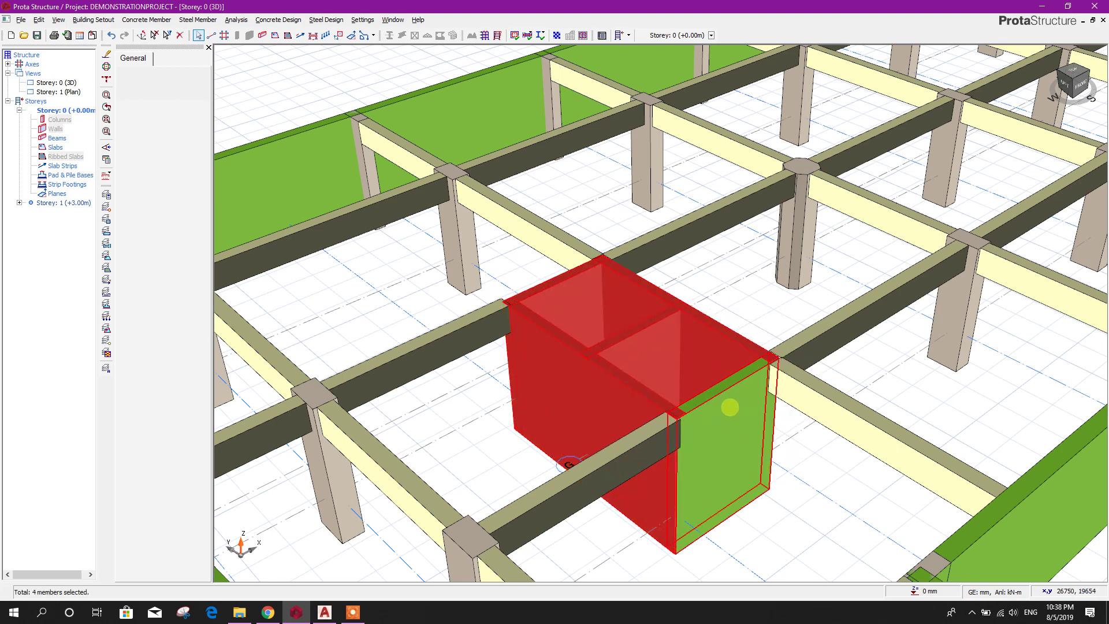
{"action": "left_click", "coordinate": [730, 407], "text": "ctrl"}
{"action": "right_click", "coordinate": [730, 408]}
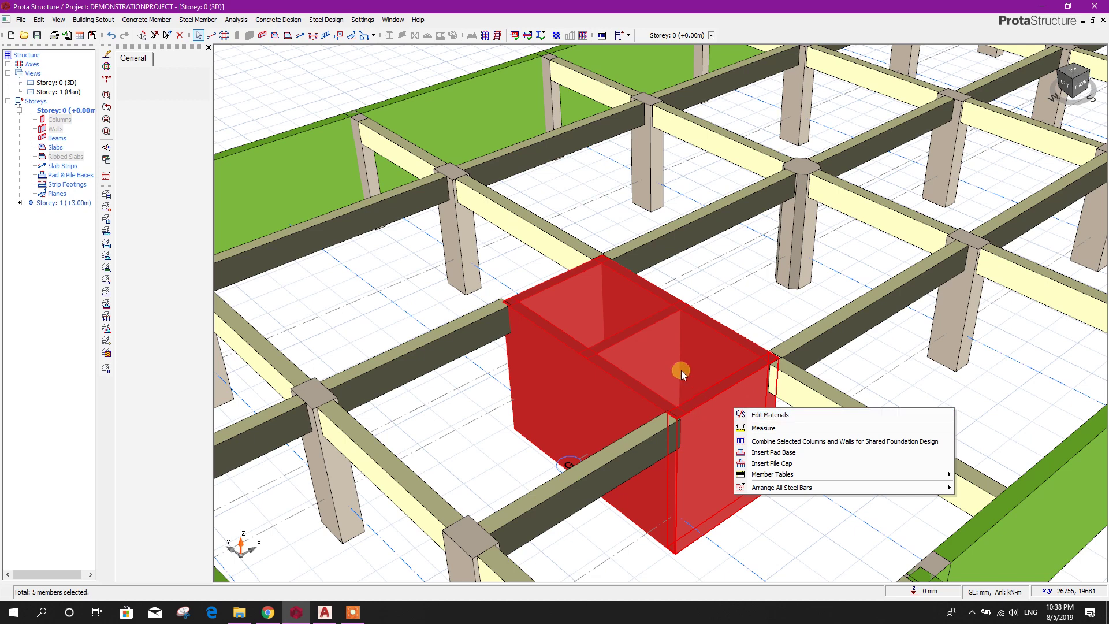
Select the five core walls between axes C and D in the Storey 1 plan and merge them as vertical members
{"action": "double_click", "coordinate": [68, 93]}
{"action": "middle_click_drag", "start_coordinate": [834, 339], "coordinate": [678, 548]}
{"action": "left_click", "coordinate": [729, 335]}
{"action": "left_click", "coordinate": [696, 300]}
{"action": "left_click", "coordinate": [727, 270]}
{"action": "left_click", "coordinate": [715, 209]}
{"action": "left_click", "coordinate": [761, 237]}
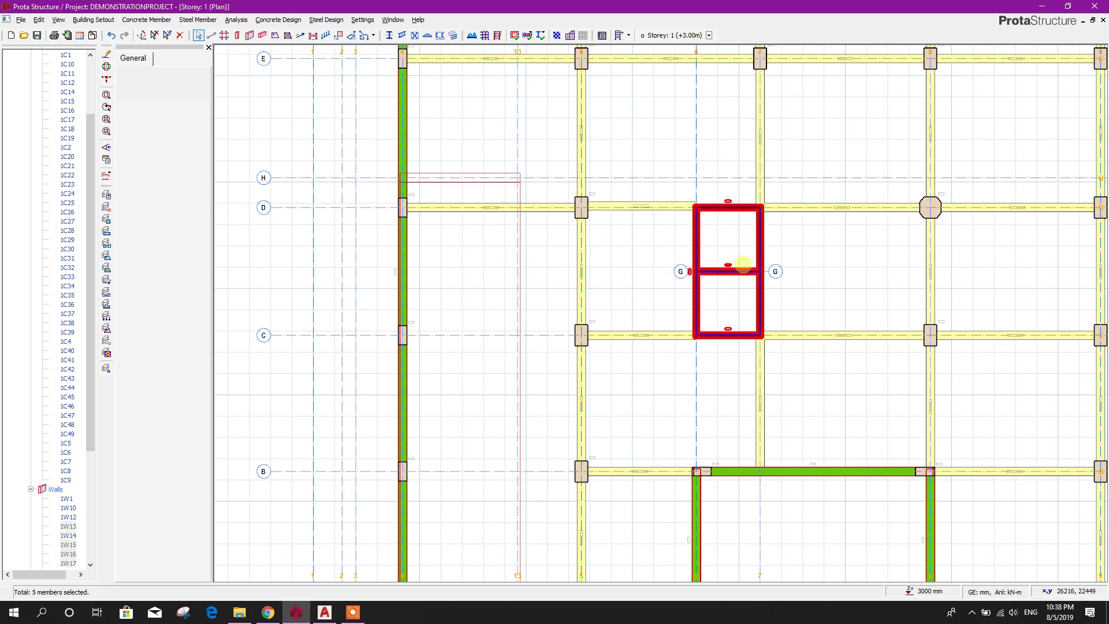
{"action": "scroll", "coordinate": [737, 258], "scroll_direction": "up", "scroll_amount": 3}
{"action": "right_click", "coordinate": [731, 261]}
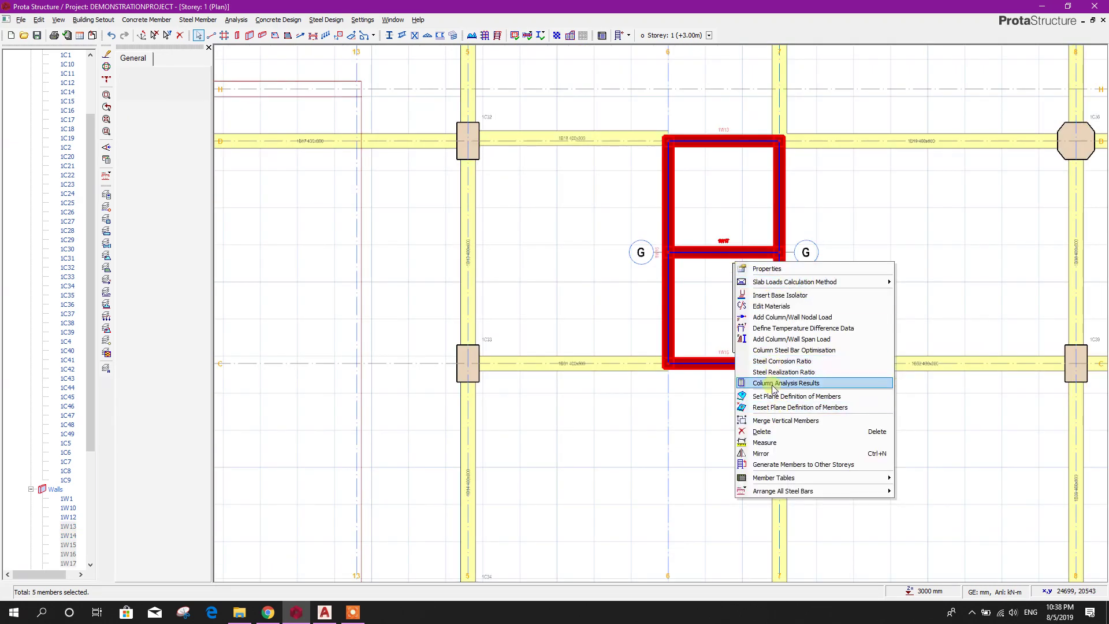
{"action": "left_click", "coordinate": [773, 420]}
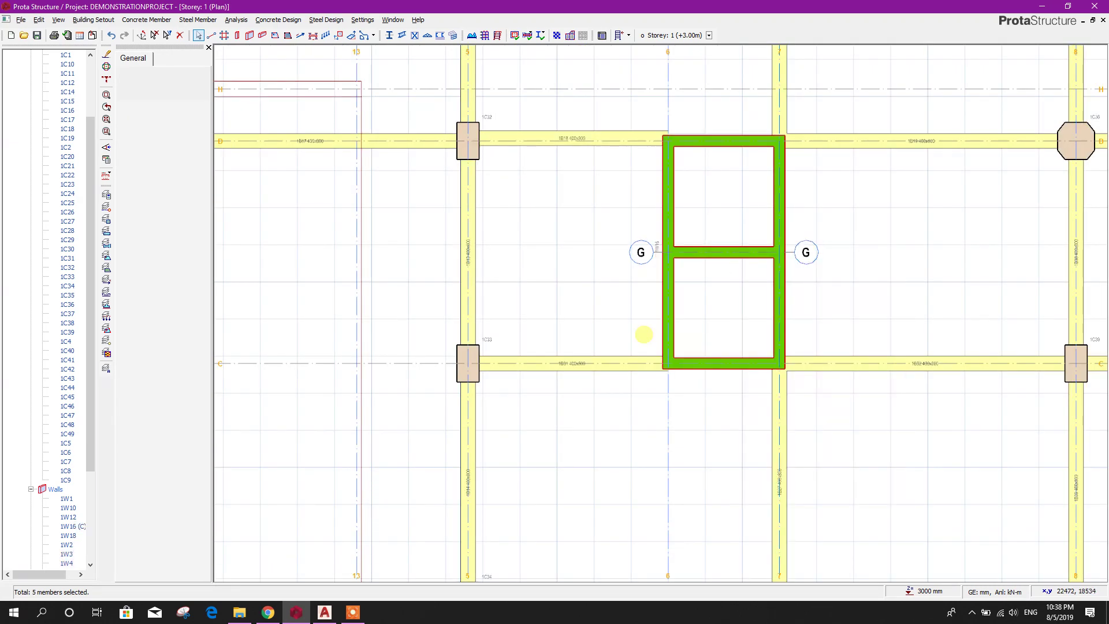
Open the Storey 0 3D view and examine the merged core walls as a single member
{"action": "middle_click_drag", "start_coordinate": [644, 334], "coordinate": [553, 382]}
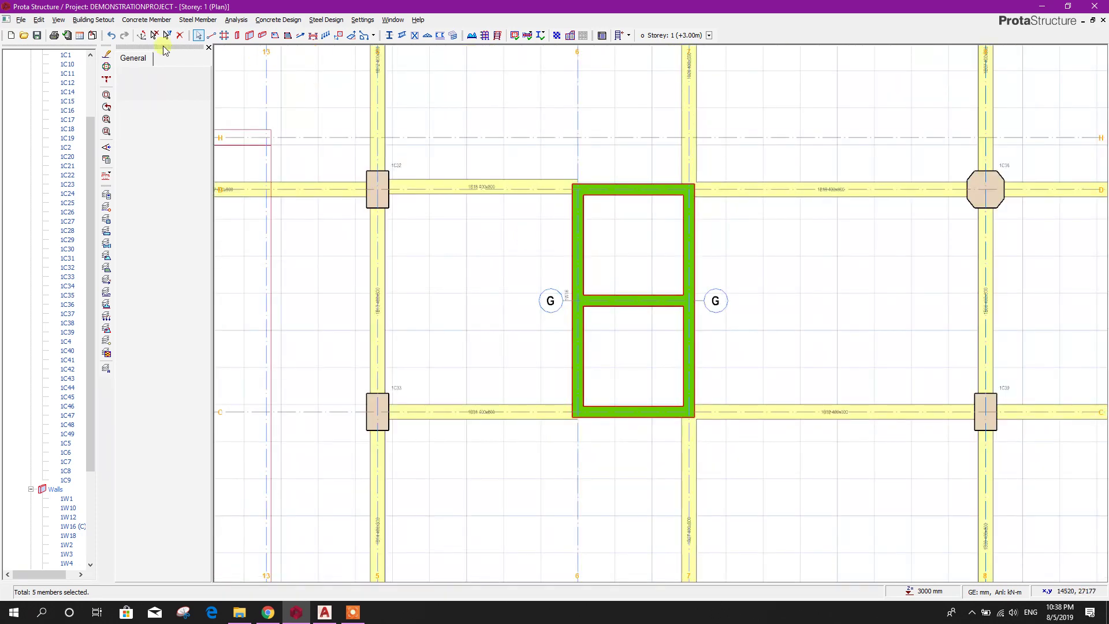
{"action": "scroll", "coordinate": [66, 61], "scroll_direction": "up", "scroll_amount": 1}
{"action": "left_click", "coordinate": [31, 74]}
{"action": "left_click", "coordinate": [30, 74]}
{"action": "double_click", "coordinate": [66, 83]}
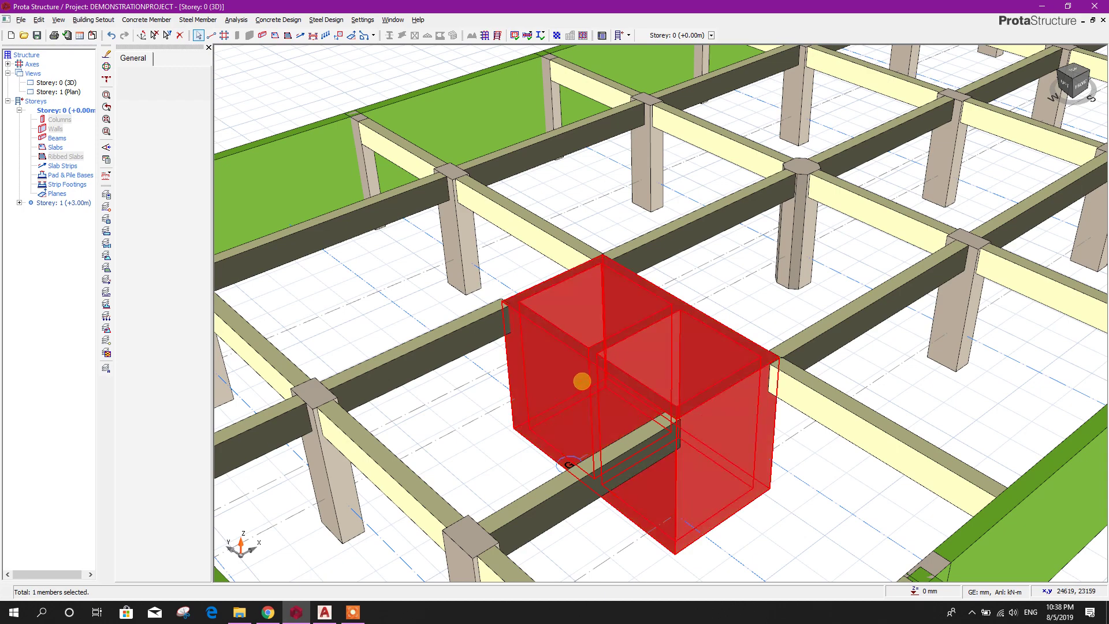
{"action": "left_click", "coordinate": [729, 273]}
{"action": "left_click", "coordinate": [719, 331]}
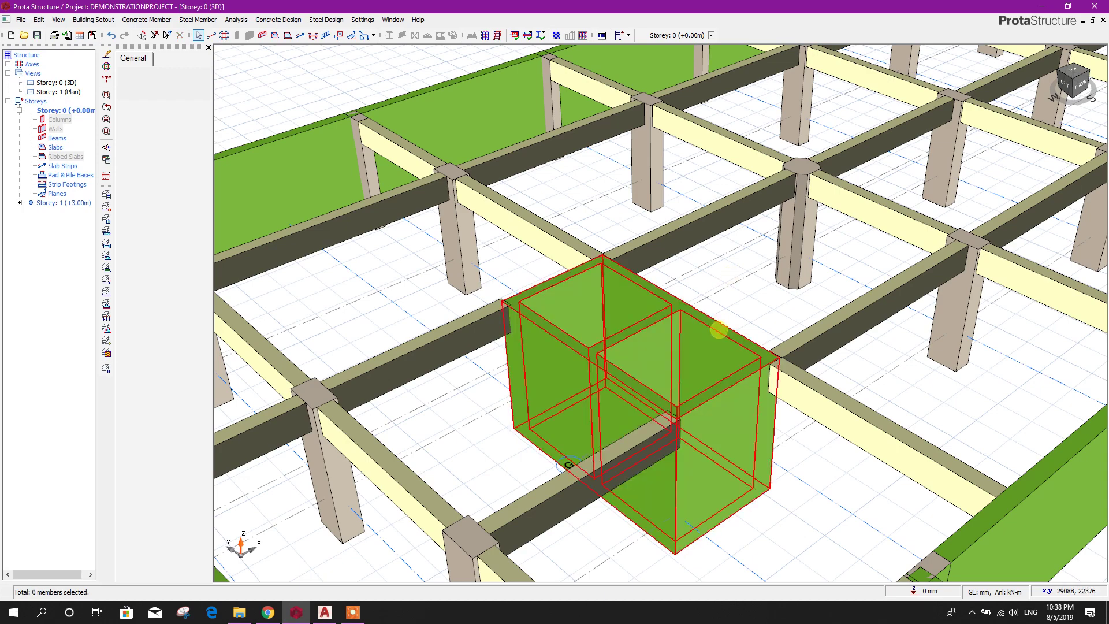
{"action": "middle_click_drag", "start_coordinate": [606, 376], "coordinate": [720, 307]}
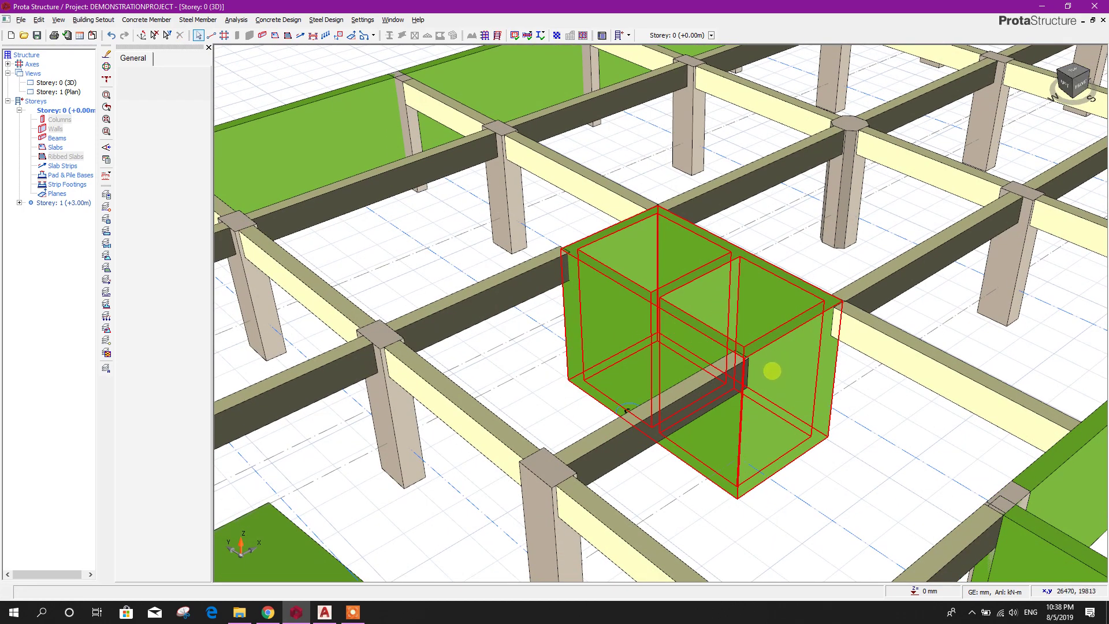
{"action": "middle_click_drag", "start_coordinate": [800, 381], "coordinate": [777, 407]}
{"action": "left_click", "coordinate": [663, 345]}
{"action": "right_click", "coordinate": [665, 342]}
{"action": "left_click", "coordinate": [629, 319]}
Explode the merged core in the Storey 1 plan back into separate walls
{"action": "double_click", "coordinate": [57, 92]}
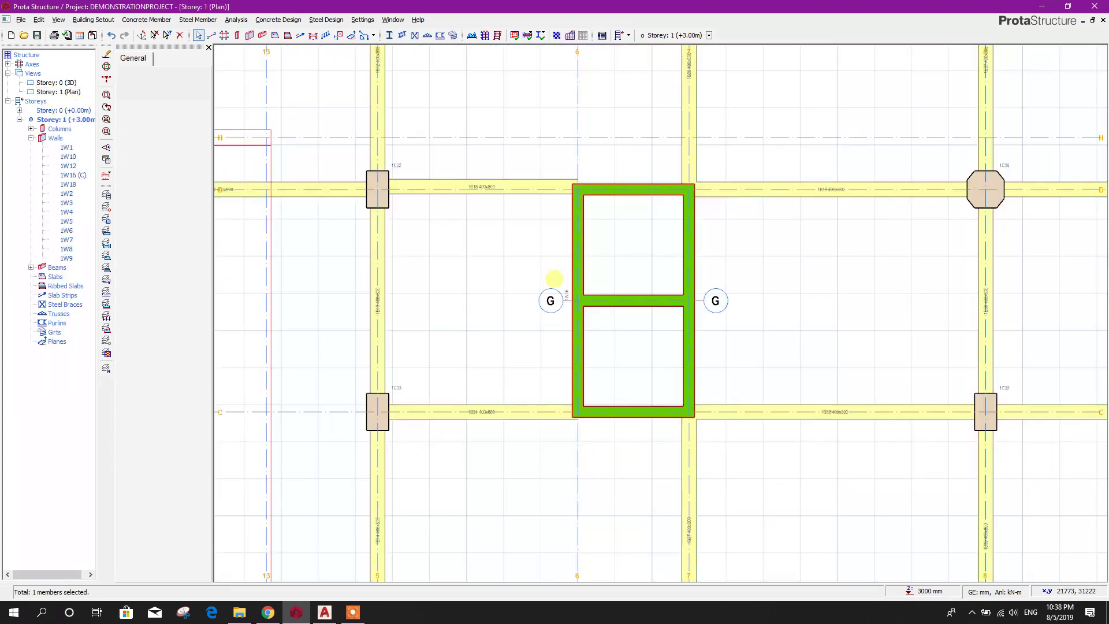
{"action": "right_click", "coordinate": [609, 301]}
{"action": "left_click", "coordinate": [581, 344]}
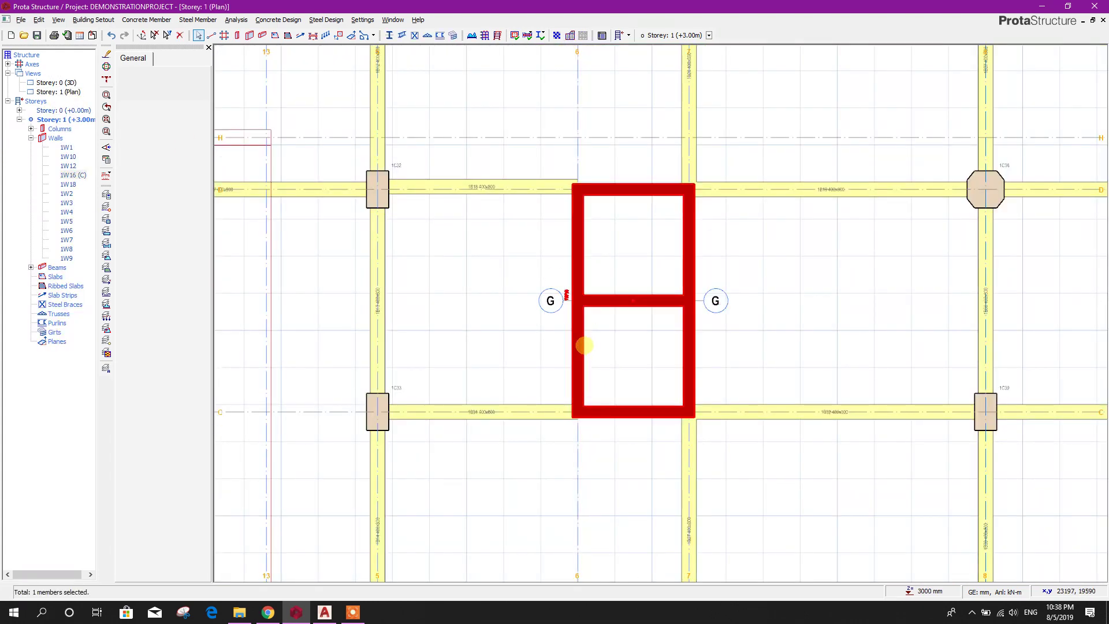
{"action": "right_click", "coordinate": [582, 345]}
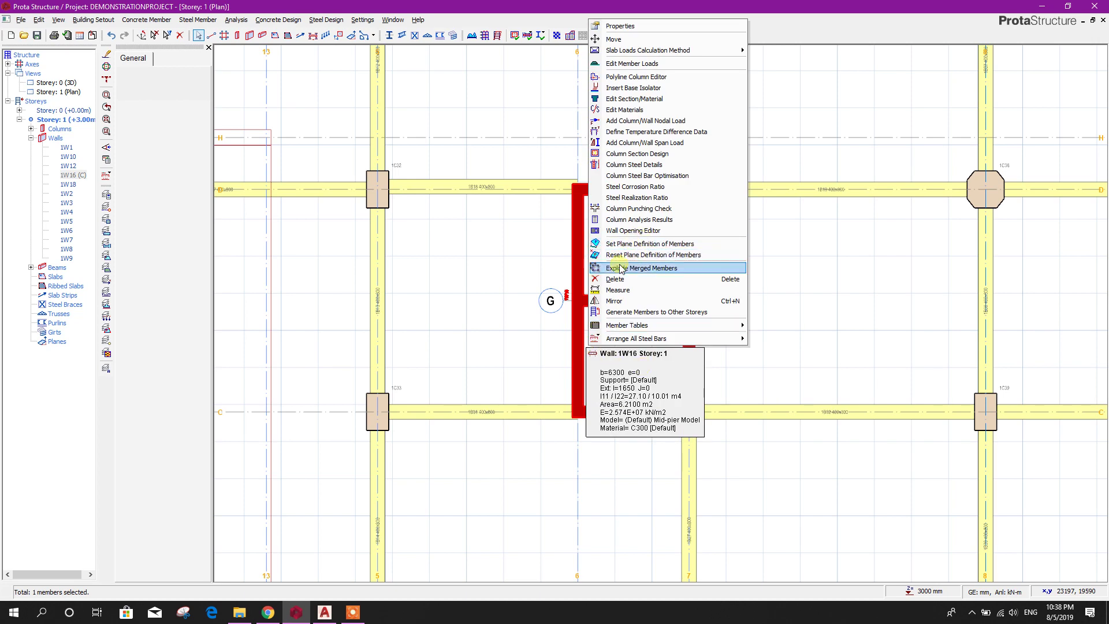
{"action": "left_click", "coordinate": [649, 270]}
Select the core wall along axis 6 between axes C and D and bring up its wall opening settings
{"action": "middle_click_drag", "start_coordinate": [621, 349], "coordinate": [668, 379]}
{"action": "scroll", "coordinate": [632, 382], "scroll_direction": "up", "scroll_amount": 1}
{"action": "scroll", "coordinate": [557, 363], "scroll_direction": "down", "scroll_amount": 2}
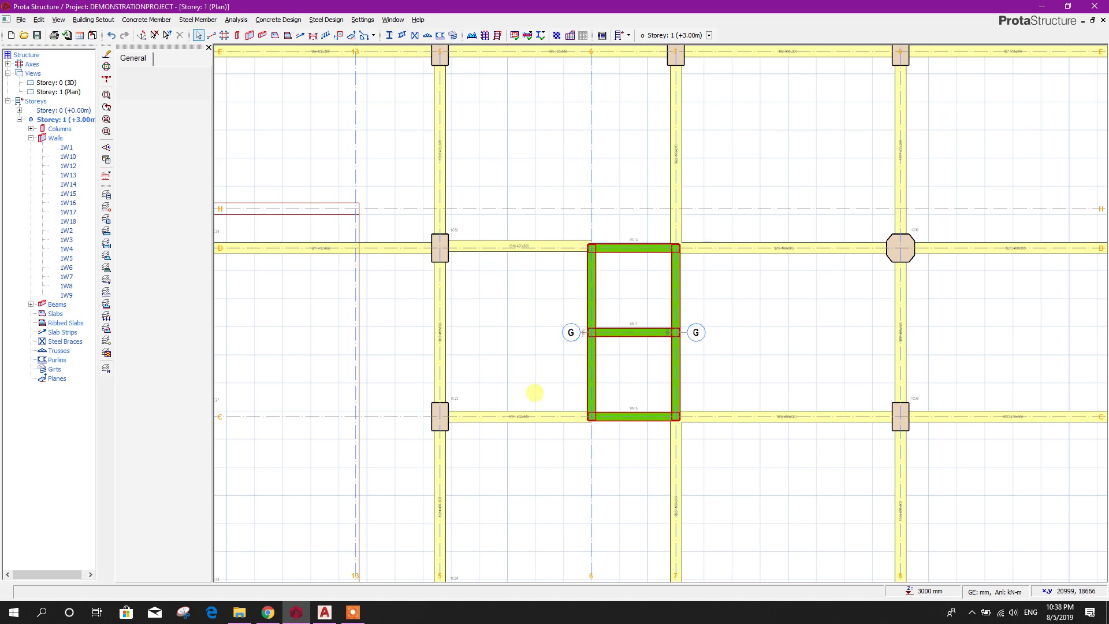
{"action": "middle_click_drag", "start_coordinate": [520, 352], "coordinate": [456, 337]}
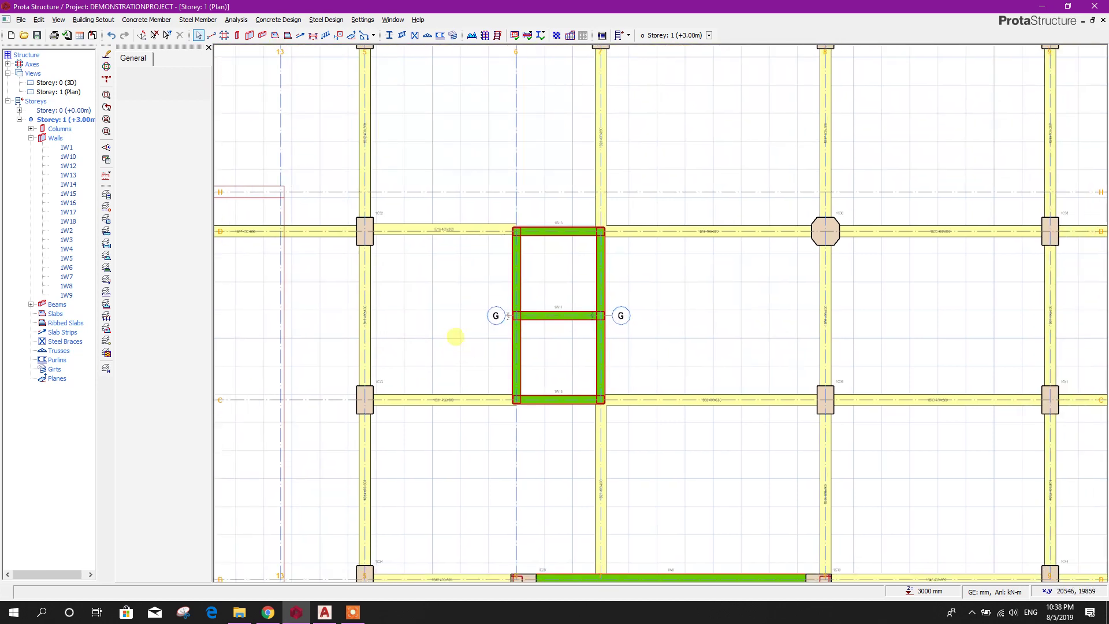
{"action": "left_click", "coordinate": [518, 274]}
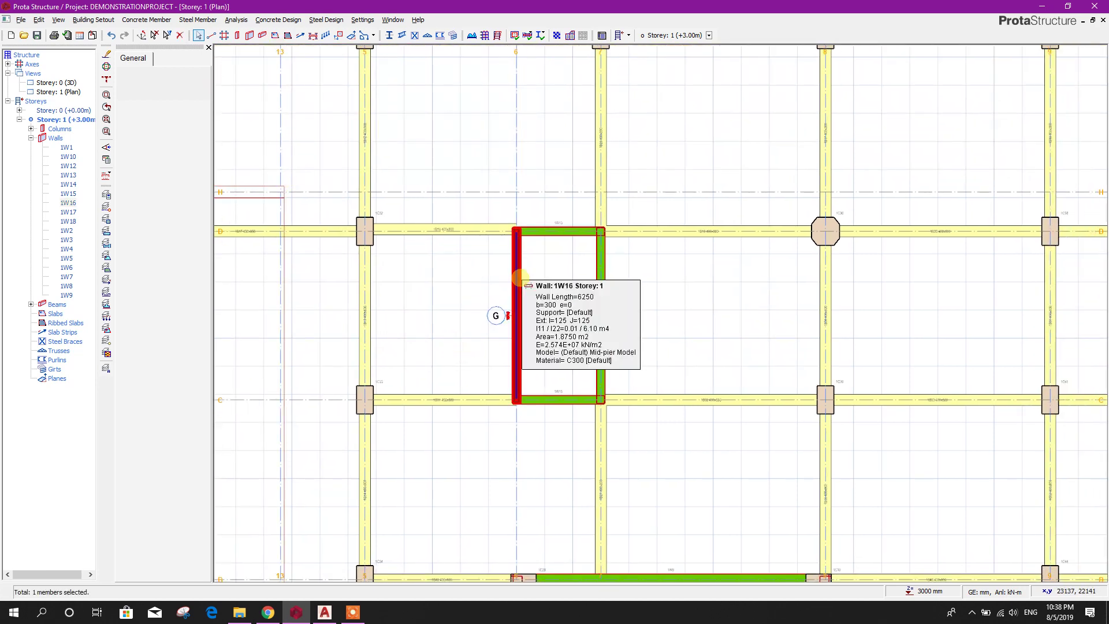
{"action": "right_click", "coordinate": [519, 276]}
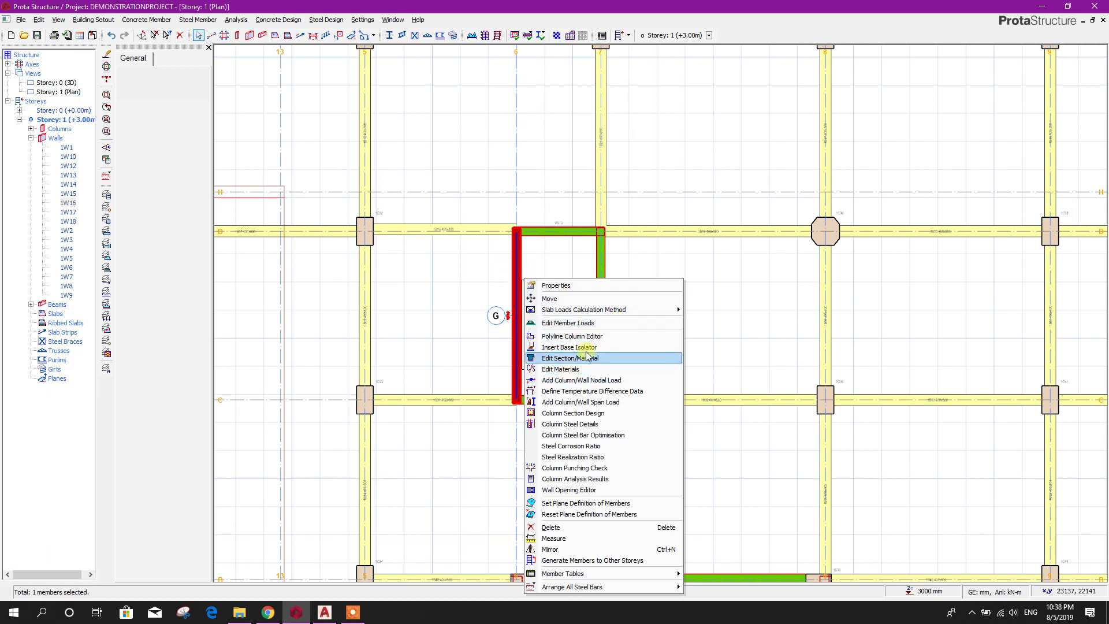
{"action": "left_click", "coordinate": [575, 495]}
Add an opening to the wall with a width of 1200 mm and a height of 2100 mm
{"action": "left_click", "coordinate": [309, 446]}
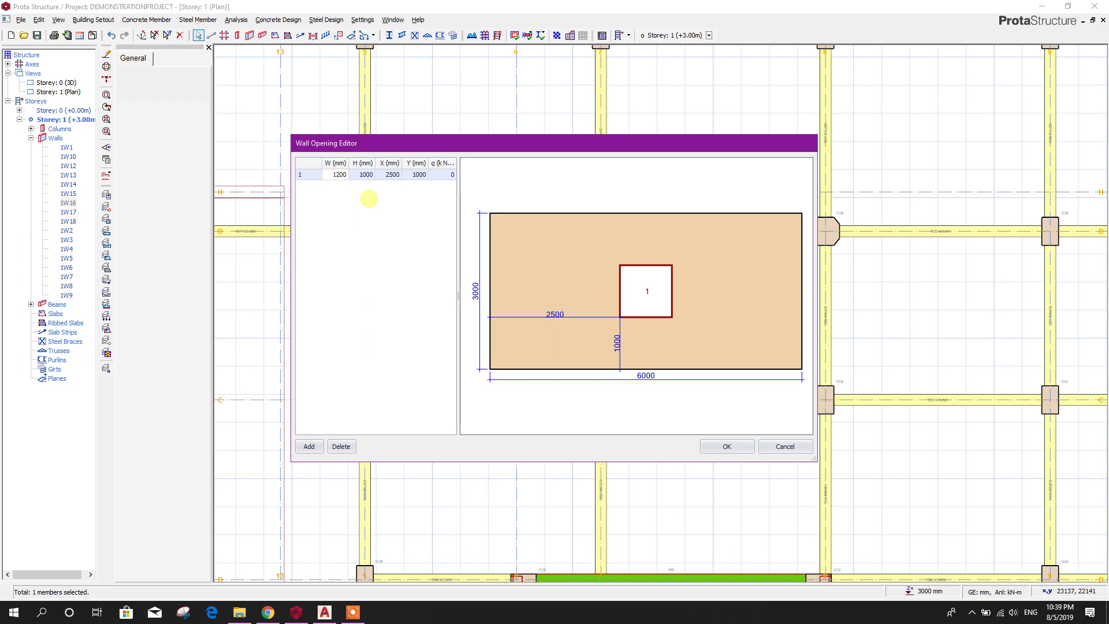
{"action": "left_click", "coordinate": [366, 175]}
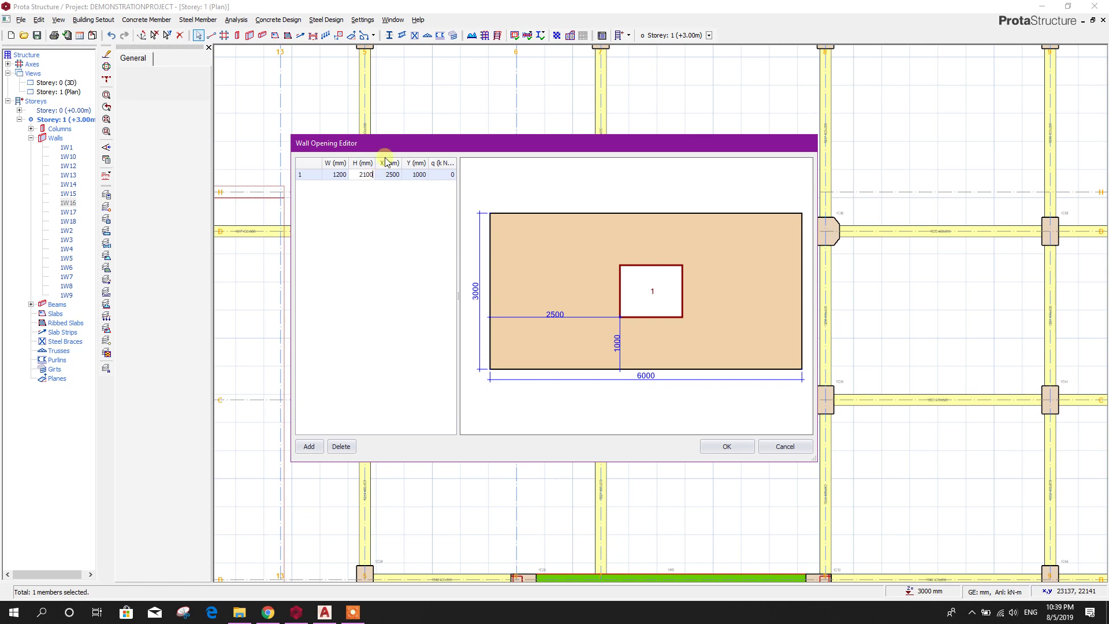
{"action": "left_click", "coordinate": [393, 175]}
{"action": "left_click", "coordinate": [399, 176]}
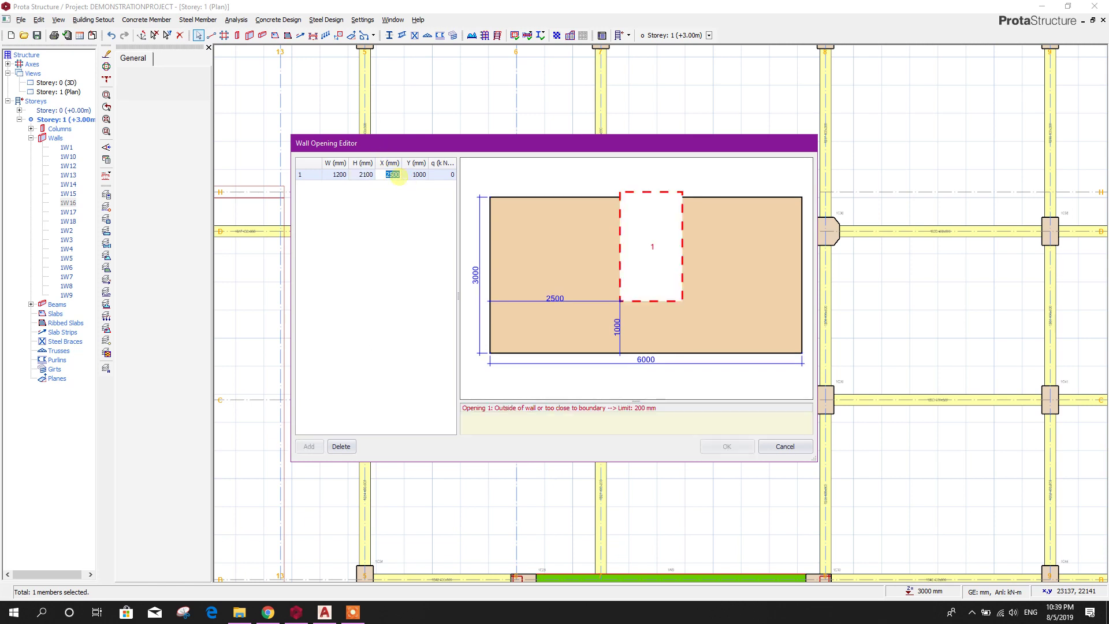
Switch to the PROTA.dwg drawing in AutoCAD and add a vertical linear dimension to the upper core cell's inner clear length
{"action": "left_click", "coordinate": [324, 612]}
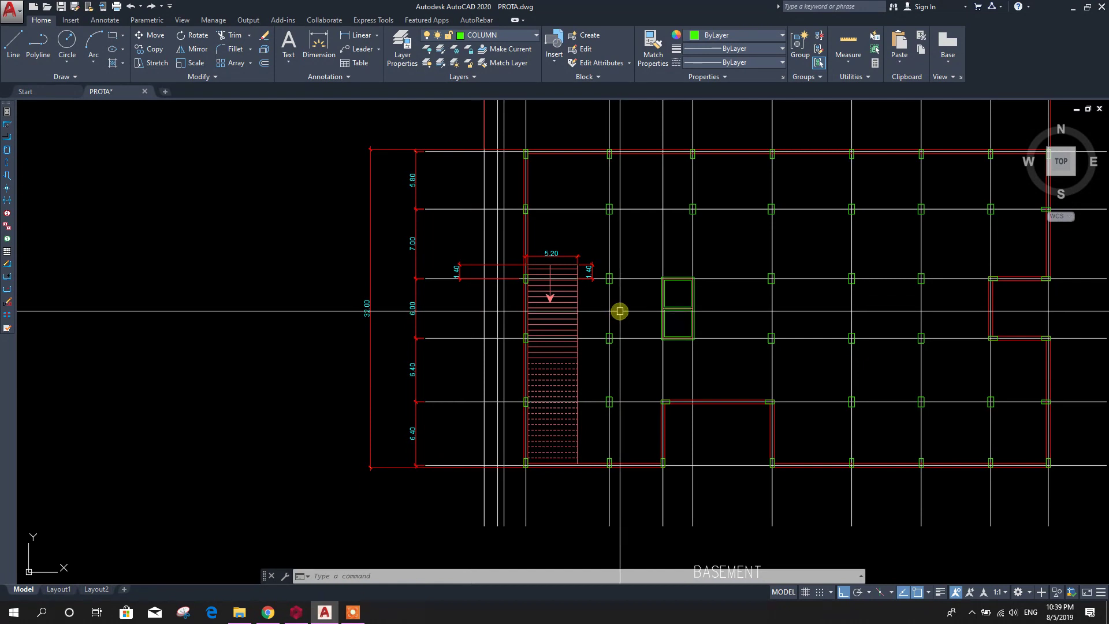
{"action": "scroll", "coordinate": [619, 310], "scroll_direction": "up", "scroll_amount": 7}
{"action": "left_click", "coordinate": [361, 34]}
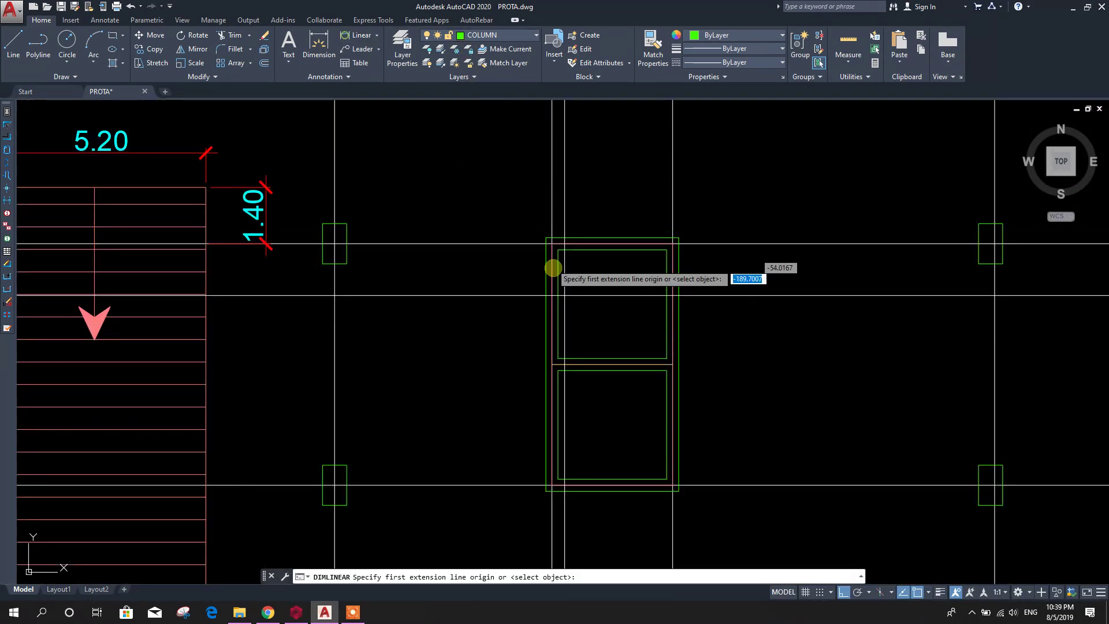
{"action": "scroll", "coordinate": [569, 260], "scroll_direction": "up", "scroll_amount": 4}
{"action": "left_click", "coordinate": [564, 160]}
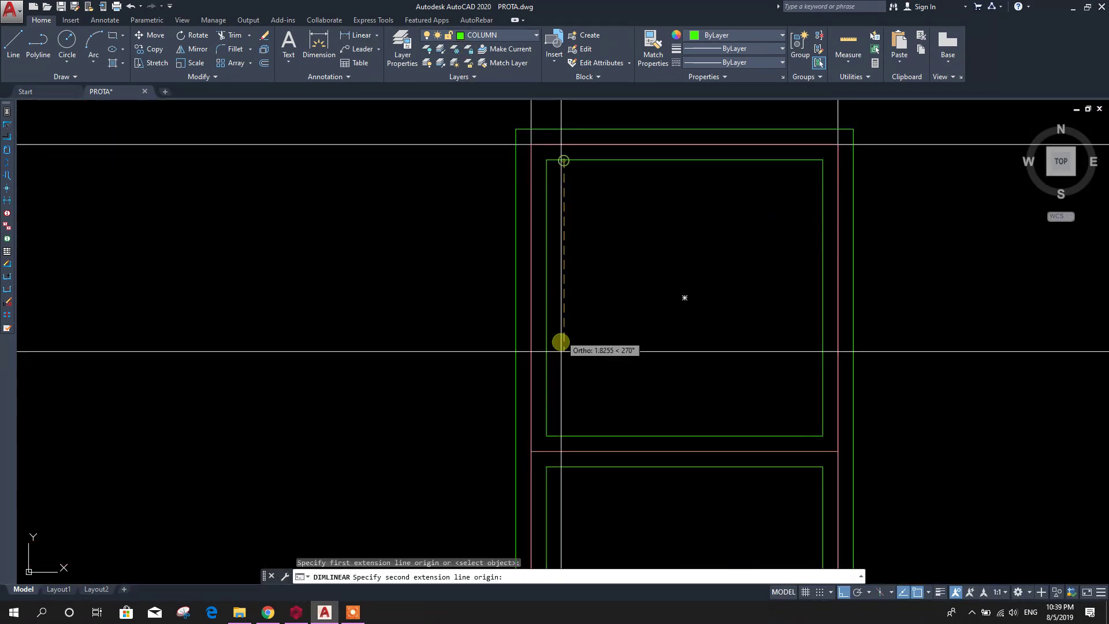
{"action": "left_click", "coordinate": [563, 436]}
{"action": "scroll", "coordinate": [462, 369], "scroll_direction": "down", "scroll_amount": 3}
{"action": "scroll", "coordinate": [458, 366], "scroll_direction": "up", "scroll_amount": 4}
{"action": "left_click", "coordinate": [419, 312]}
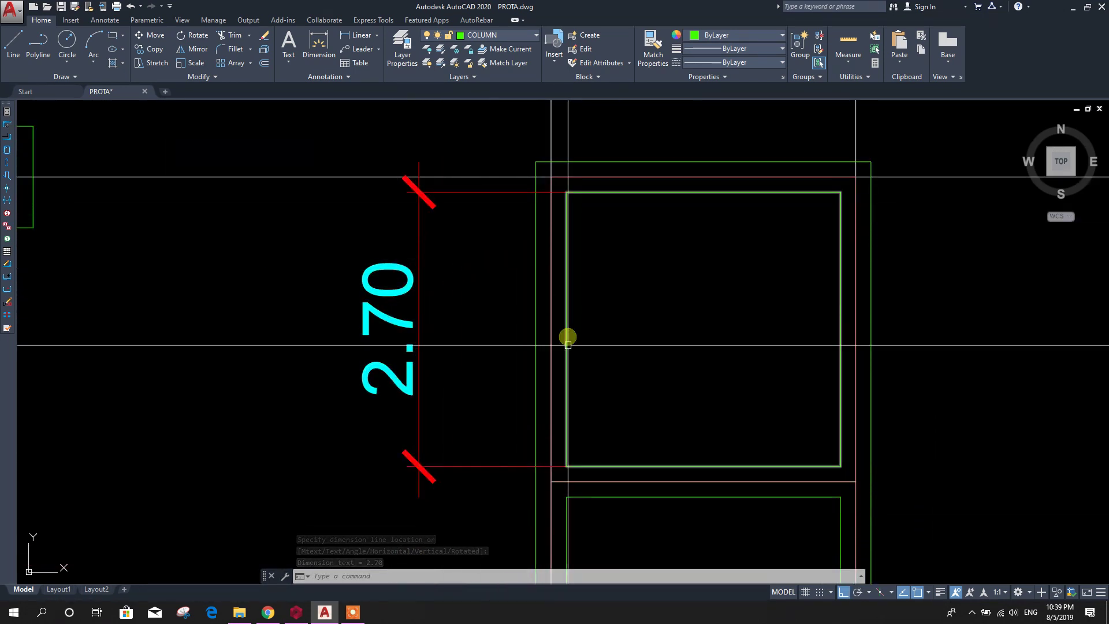
Try stretching the dimension's upper extension point to the horizontal grid line above the cell, and undo the stretch
{"action": "left_click", "coordinate": [535, 180]}
{"action": "left_click", "coordinate": [508, 192]}
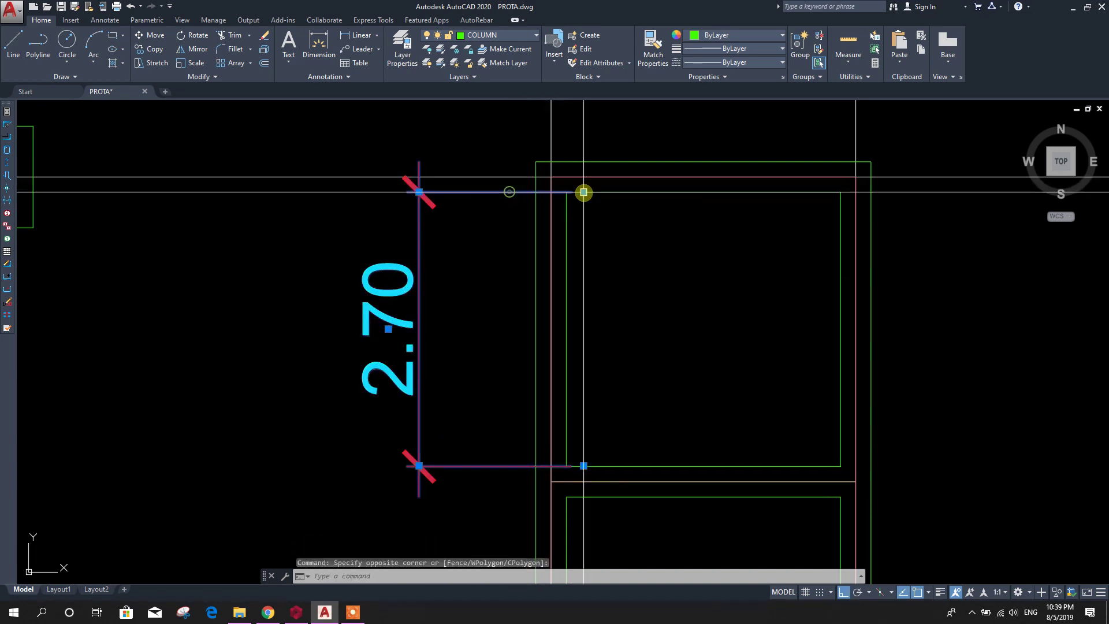
{"action": "left_click", "coordinate": [583, 192]}
{"action": "left_click", "coordinate": [582, 176]}
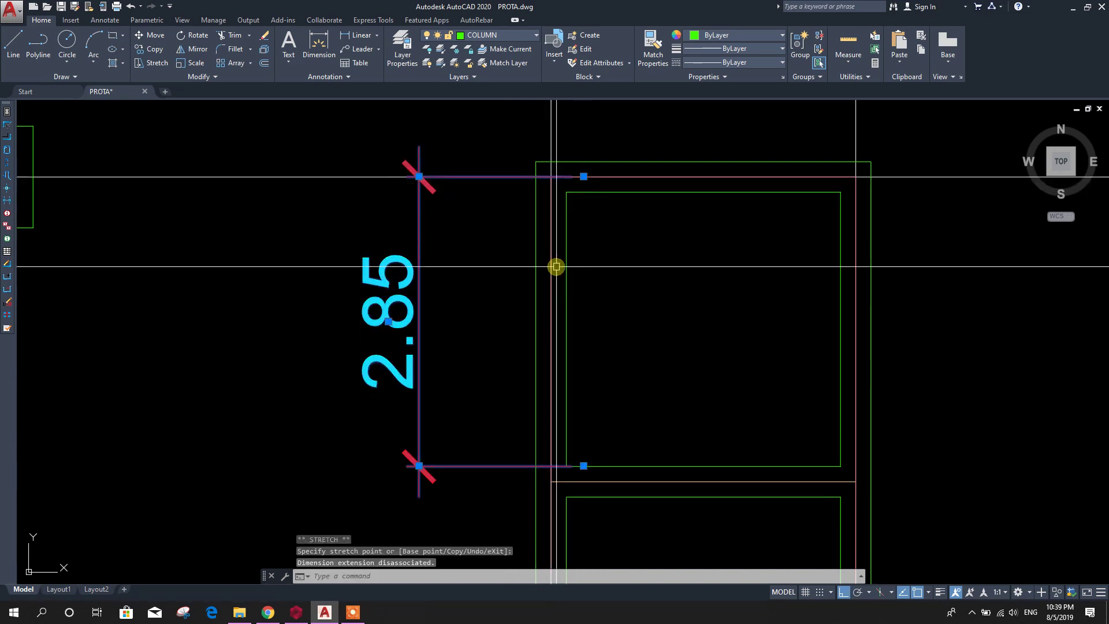
{"action": "key", "text": "Escape"}
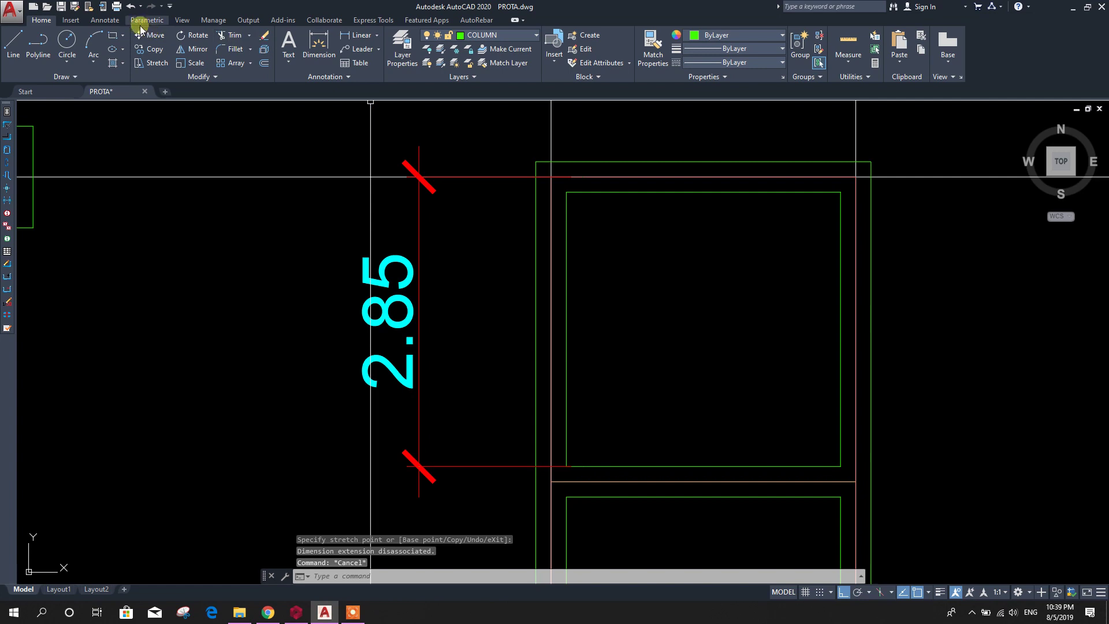
{"action": "left_click", "coordinate": [129, 6]}
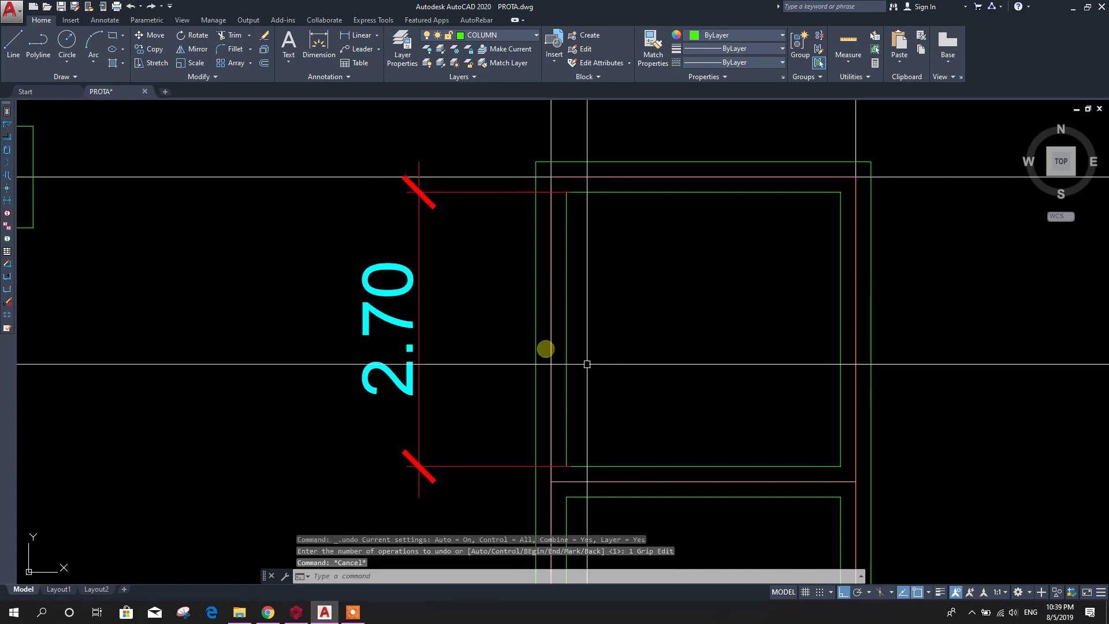
Switch back to ProtaStructure and position the first opening at X 800 mm and Y 300 mm
{"action": "left_click", "coordinate": [295, 612]}
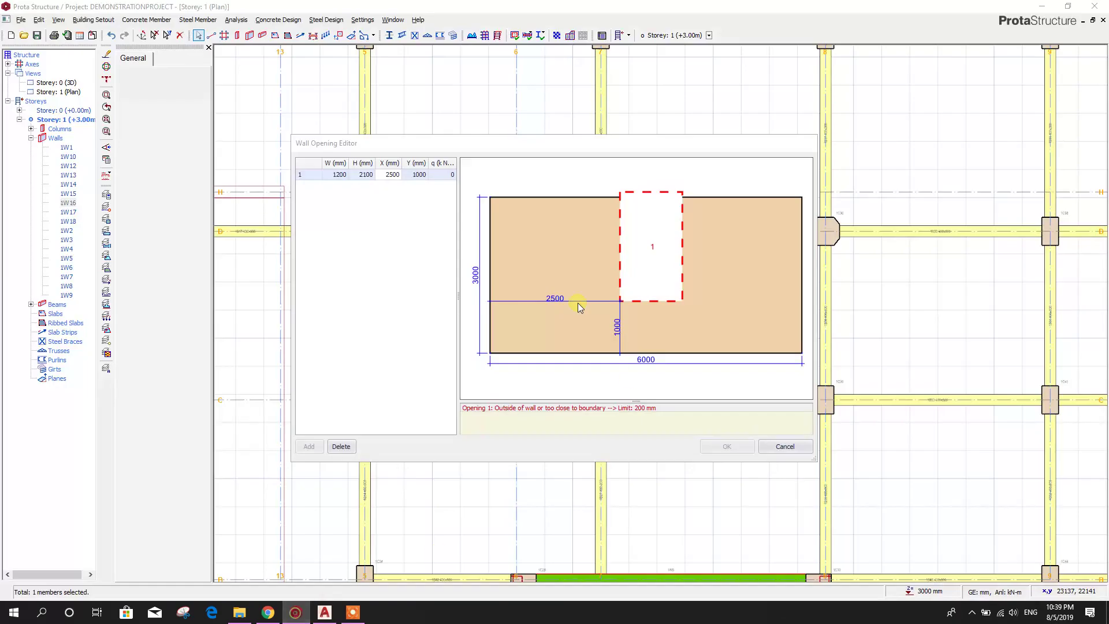
{"action": "left_click", "coordinate": [388, 174]}
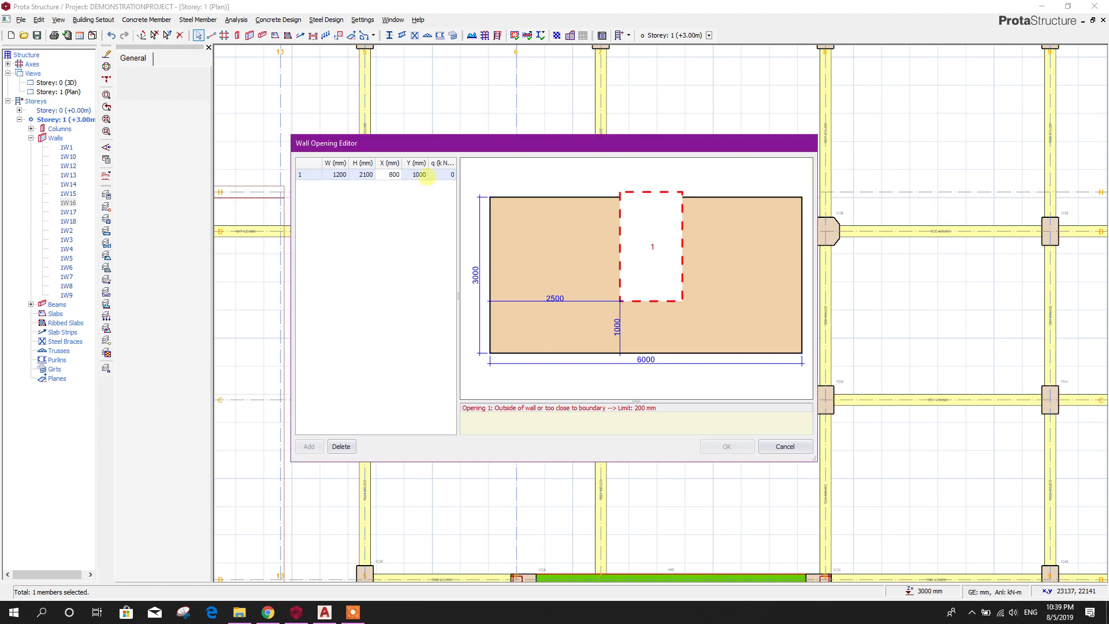
{"action": "type", "text": "800"}
{"action": "key", "text": "Tab"}
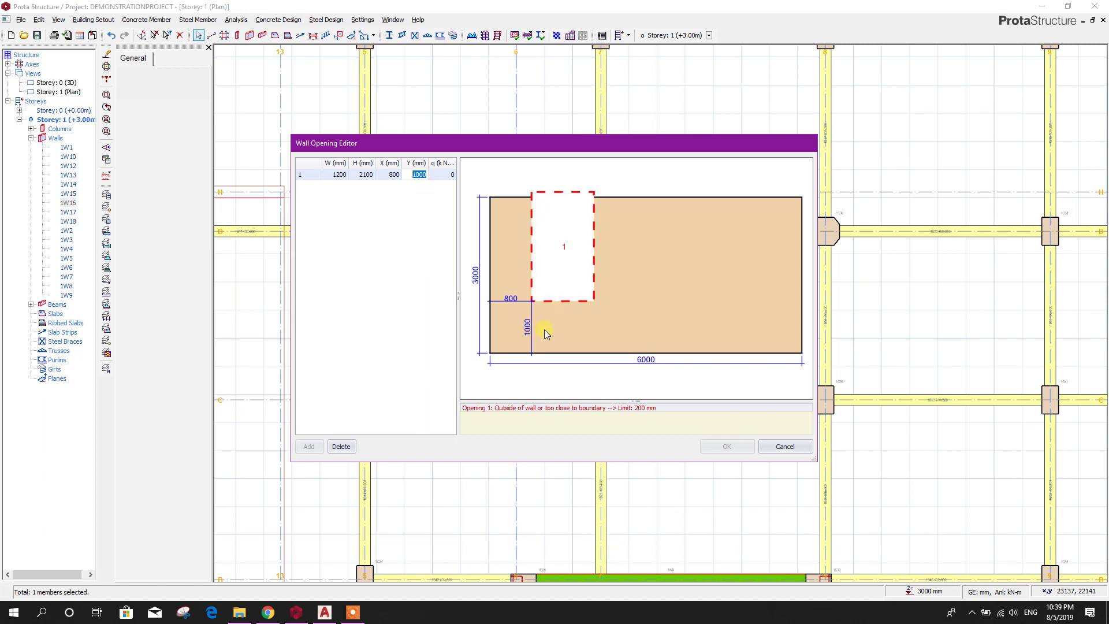
{"action": "left_click", "coordinate": [437, 176]}
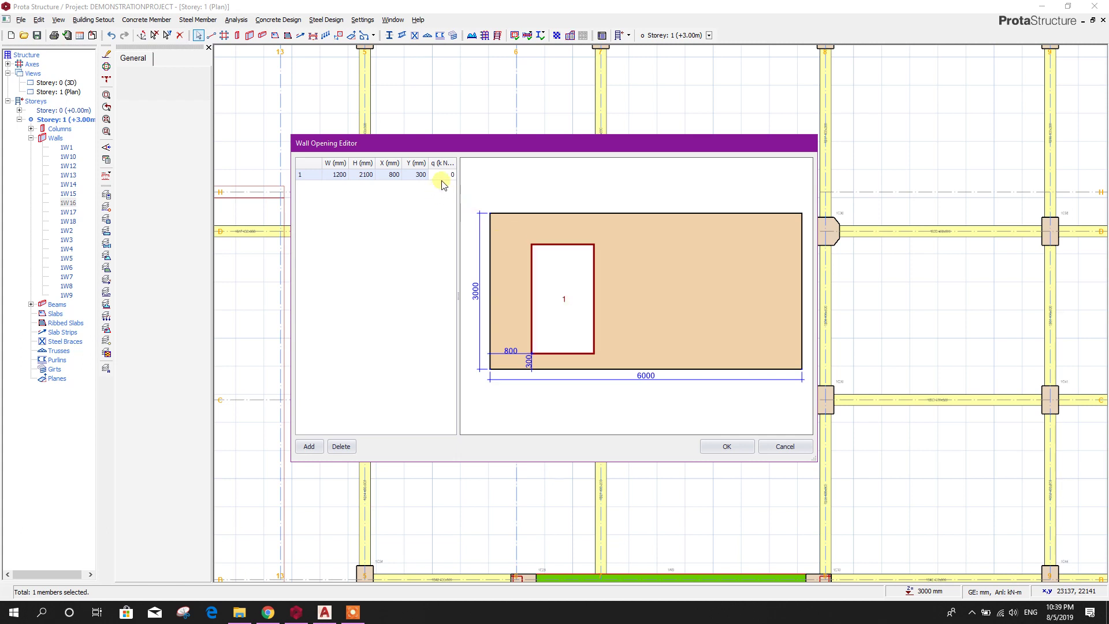
{"action": "left_click", "coordinate": [567, 279]}
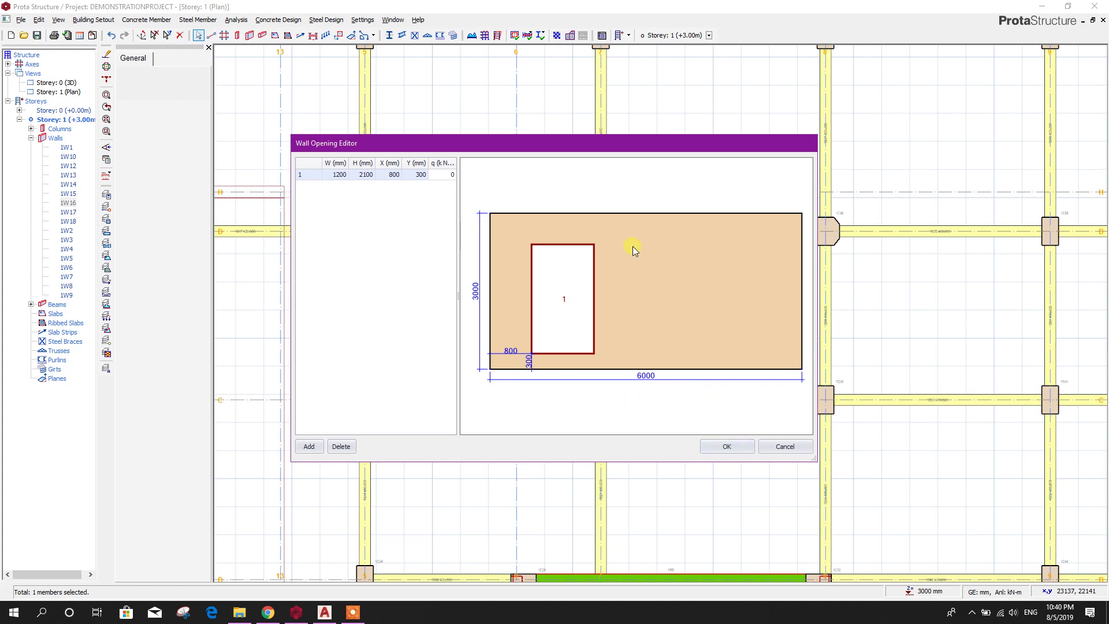
Add a second 1200 by 2100 mm opening at X 3600 mm and Y 300 mm, and accept both wall openings
{"action": "left_click", "coordinate": [309, 446]}
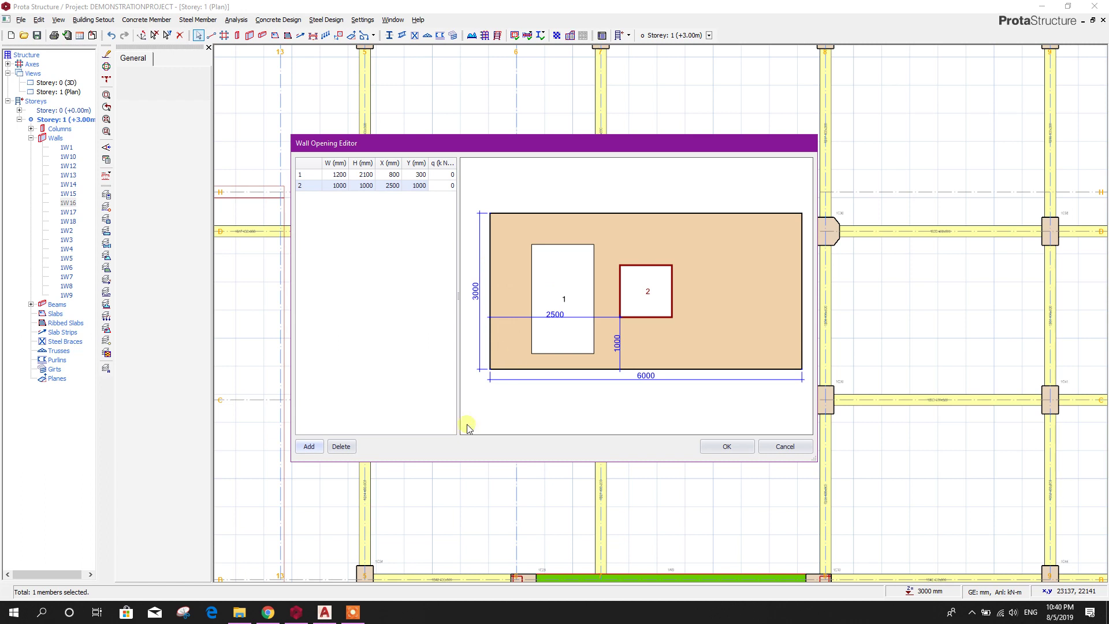
{"action": "left_click", "coordinate": [342, 187]}
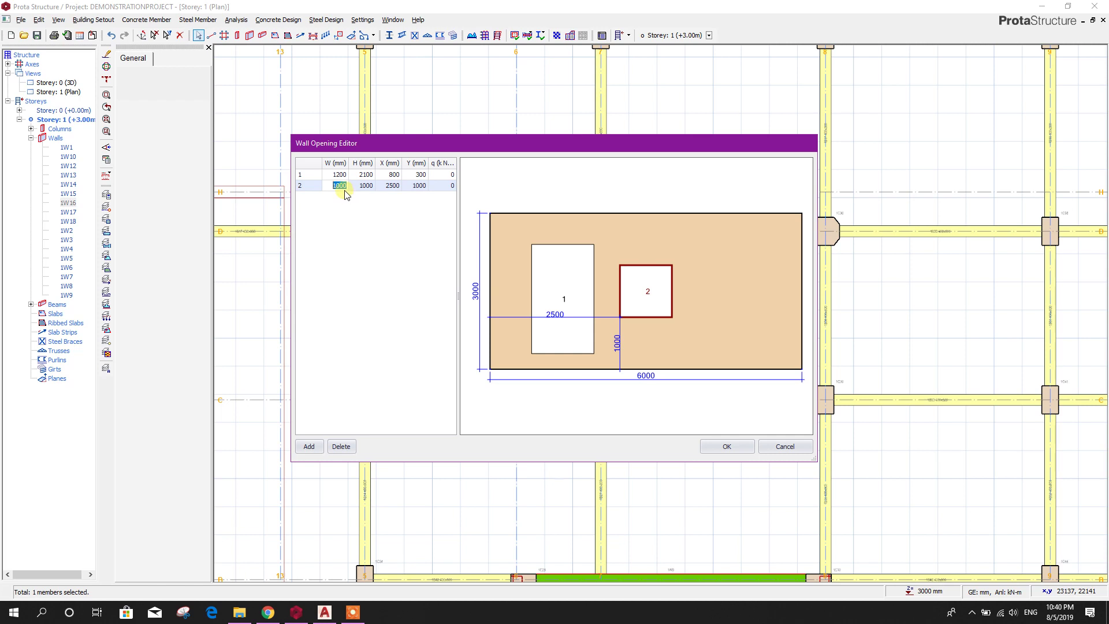
{"action": "left_click", "coordinate": [392, 187]}
{"action": "left_click", "coordinate": [413, 190]}
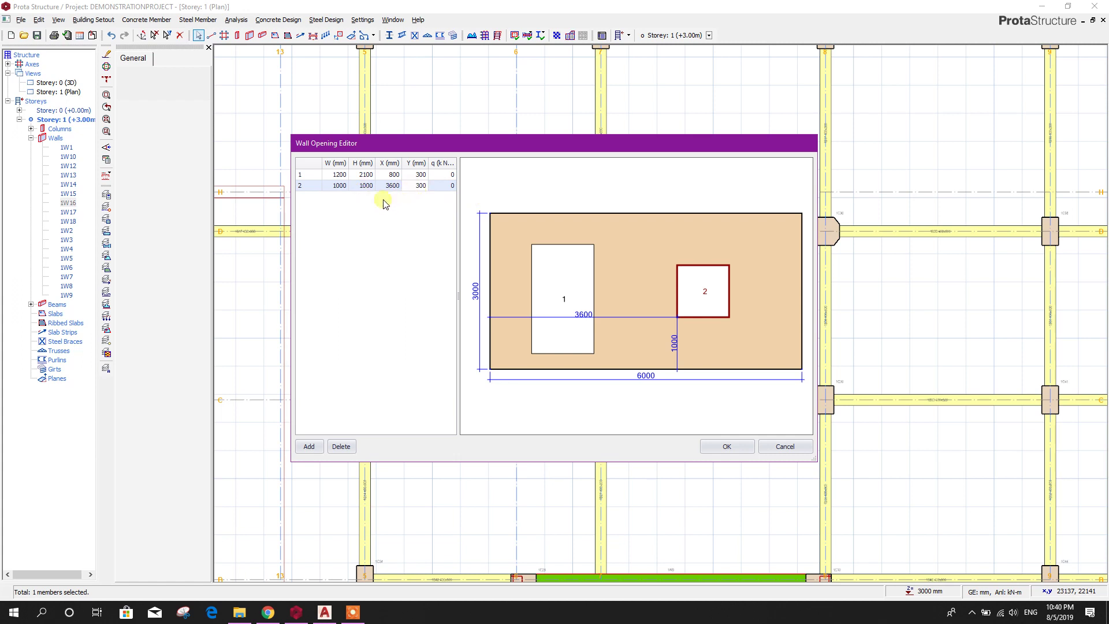
{"action": "left_click", "coordinate": [341, 186]}
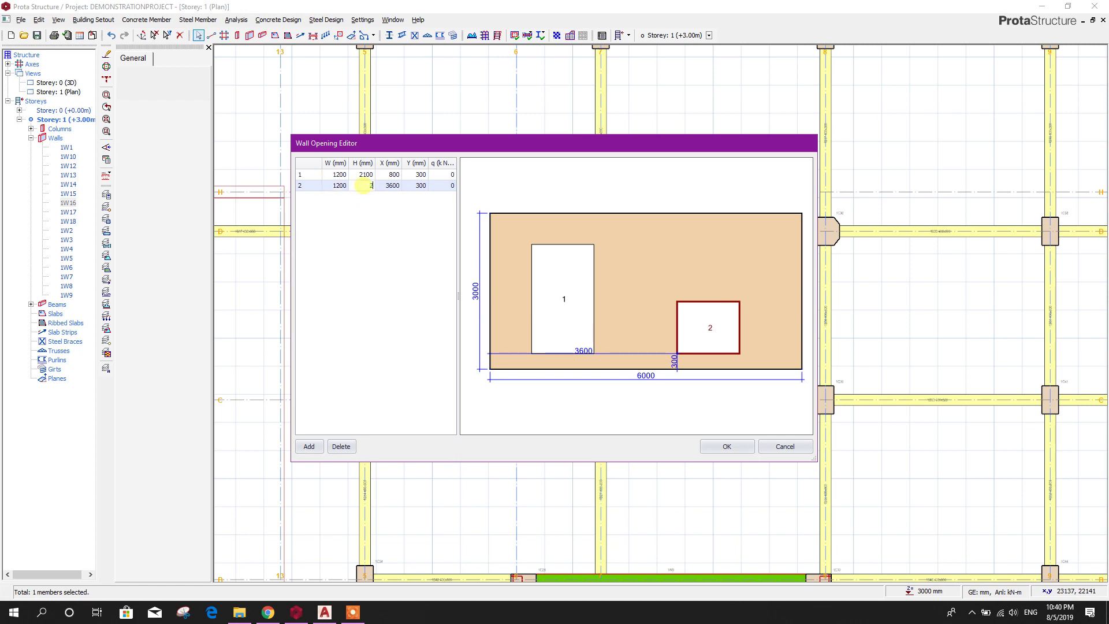
{"action": "left_click", "coordinate": [340, 176]}
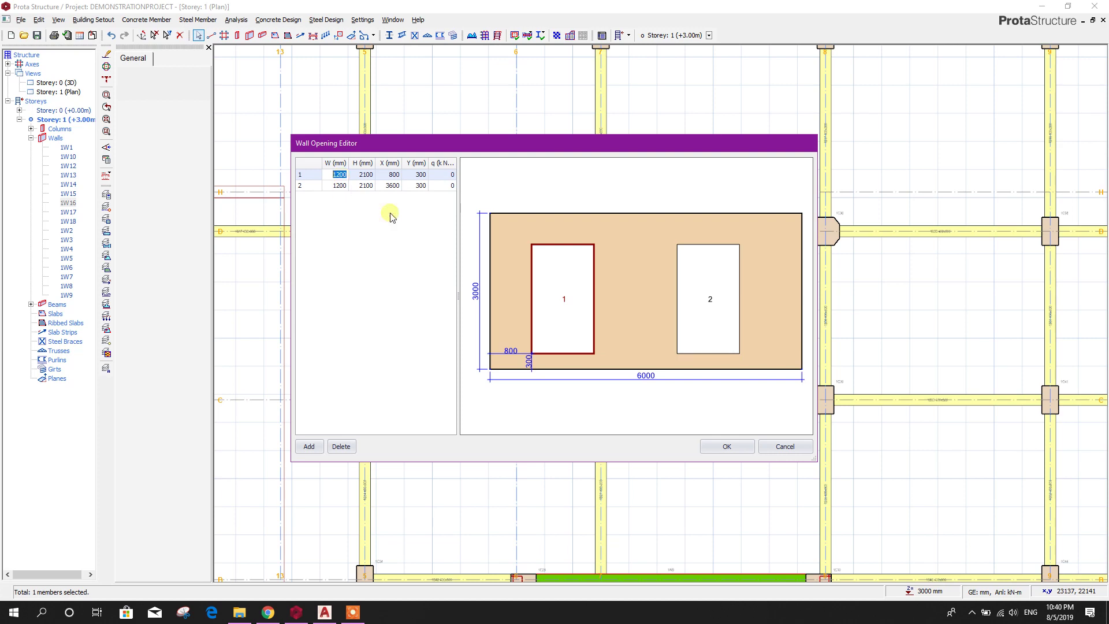
{"action": "left_click", "coordinate": [726, 446]}
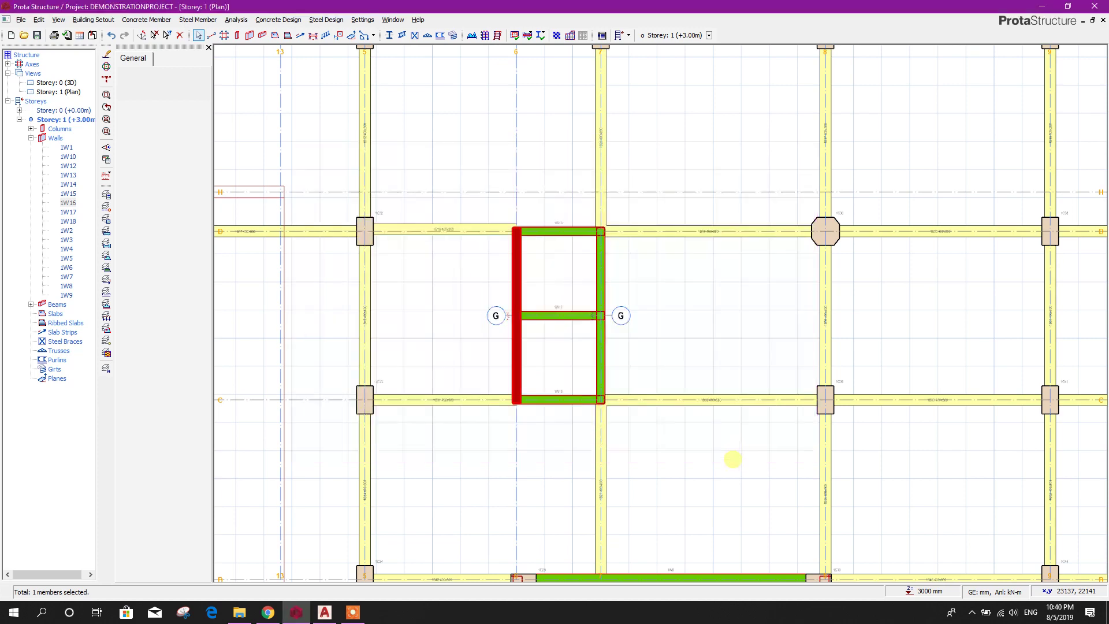
Open the Storey 0 3D view and examine the two openings in the core wall up close
{"action": "scroll", "coordinate": [722, 459], "scroll_direction": "down", "scroll_amount": 2}
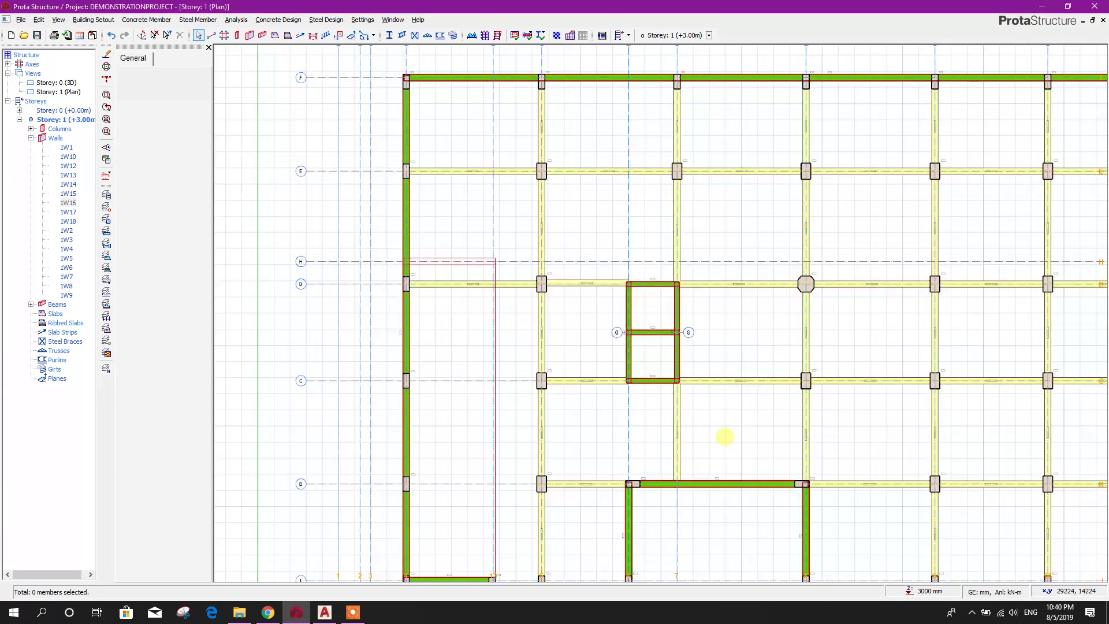
{"action": "left_click", "coordinate": [68, 84]}
{"action": "mouse_move", "coordinate": [760, 507]}
{"action": "middle_mouse_down"}
{"action": "mouse_move", "coordinate": [848, 495]}
{"action": "mouse_move", "coordinate": [752, 510]}
{"action": "mouse_move", "coordinate": [765, 502]}
{"action": "middle_mouse_up"}
{"action": "scroll", "coordinate": [681, 445], "scroll_direction": "up", "scroll_amount": 3}
{"action": "mouse_move", "coordinate": [636, 482]}
{"action": "left_mouse_down"}
{"action": "mouse_move", "coordinate": [584, 310]}
{"action": "mouse_move", "coordinate": [618, 358]}
{"action": "mouse_move", "coordinate": [696, 314]}
{"action": "mouse_move", "coordinate": [819, 404]}
{"action": "mouse_move", "coordinate": [760, 421]}
{"action": "mouse_move", "coordinate": [725, 384]}
{"action": "mouse_move", "coordinate": [717, 419]}
{"action": "mouse_move", "coordinate": [674, 396]}
{"action": "mouse_move", "coordinate": [638, 416]}
{"action": "mouse_move", "coordinate": [696, 436]}
{"action": "mouse_move", "coordinate": [782, 389]}
{"action": "mouse_move", "coordinate": [797, 416]}
{"action": "mouse_move", "coordinate": [700, 316]}
{"action": "left_mouse_up"}
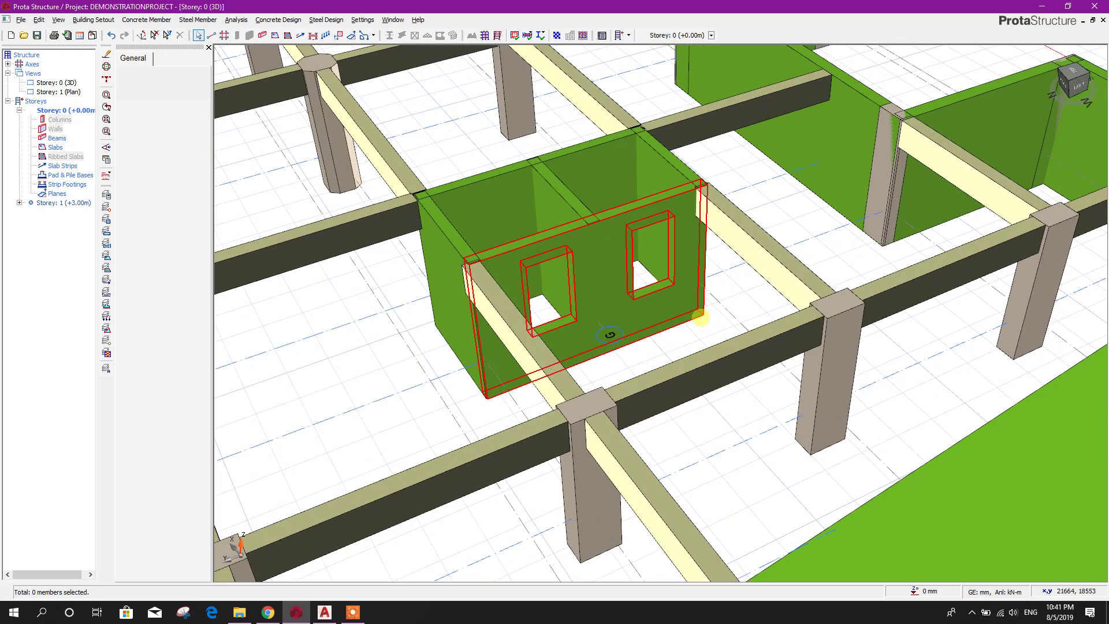
Examine the whole basement model in 3D, including the core, ramp wall and perimeter walls
{"action": "scroll", "coordinate": [701, 323], "scroll_direction": "down", "scroll_amount": 3}
{"action": "middle_click_drag", "start_coordinate": [705, 354], "coordinate": [719, 333]}
{"action": "scroll", "coordinate": [719, 333], "scroll_direction": "up", "scroll_amount": 2}
{"action": "left_click_drag", "start_coordinate": [776, 335], "coordinate": [812, 406]}
{"action": "middle_click_drag", "start_coordinate": [799, 460], "coordinate": [878, 435]}
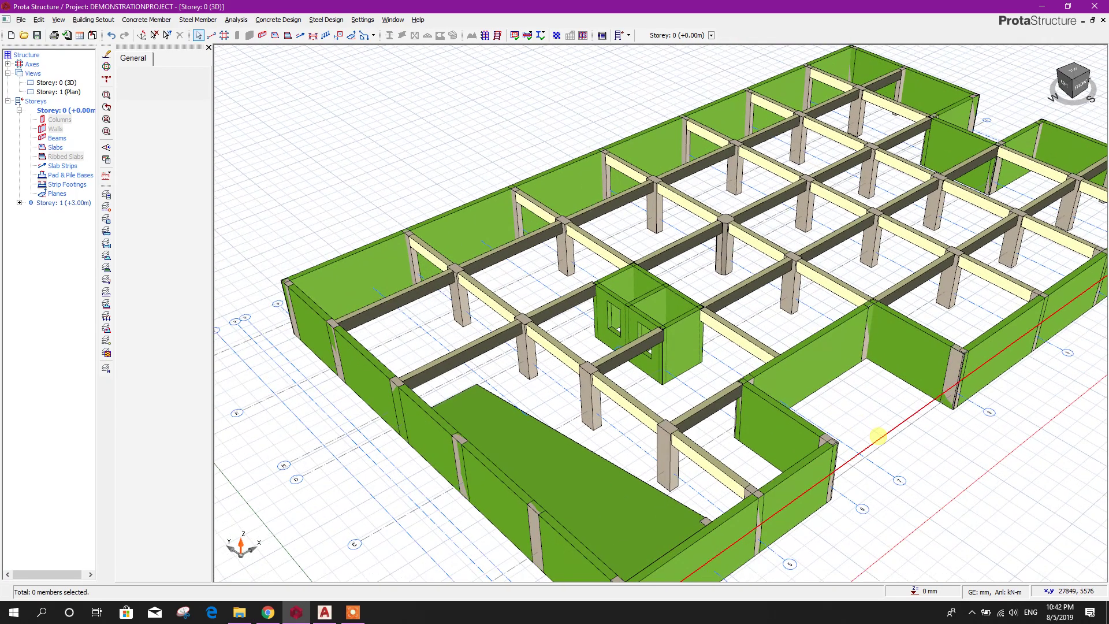
{"action": "scroll", "coordinate": [797, 421], "scroll_direction": "down", "scroll_amount": 2}
{"action": "middle_click_drag", "start_coordinate": [927, 487], "coordinate": [848, 457]}
{"action": "scroll", "coordinate": [776, 395], "scroll_direction": "up", "scroll_amount": 1}
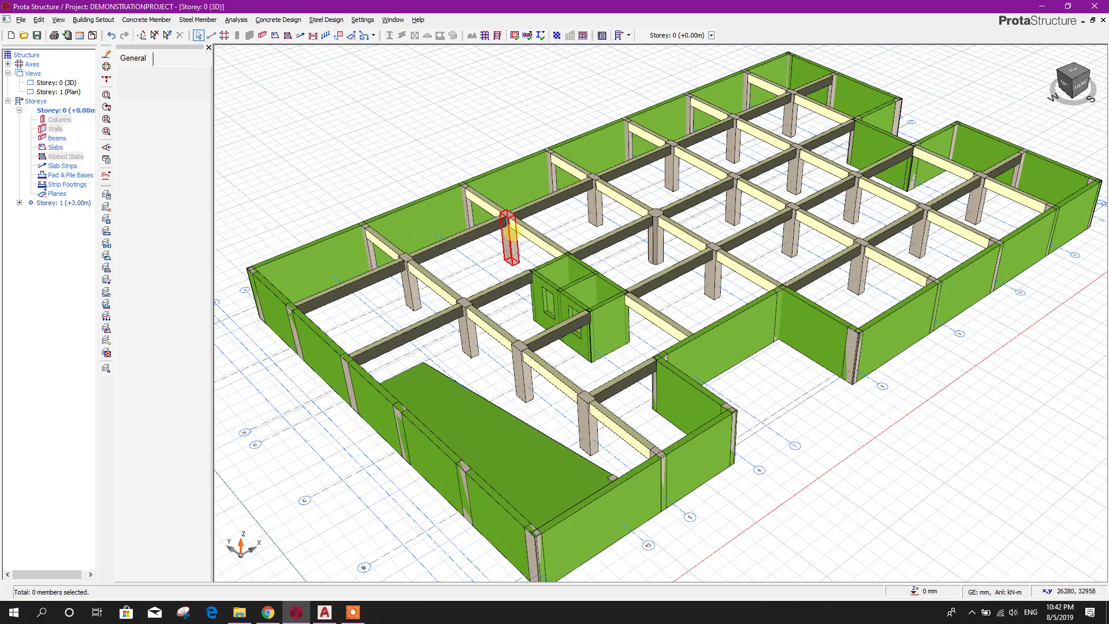